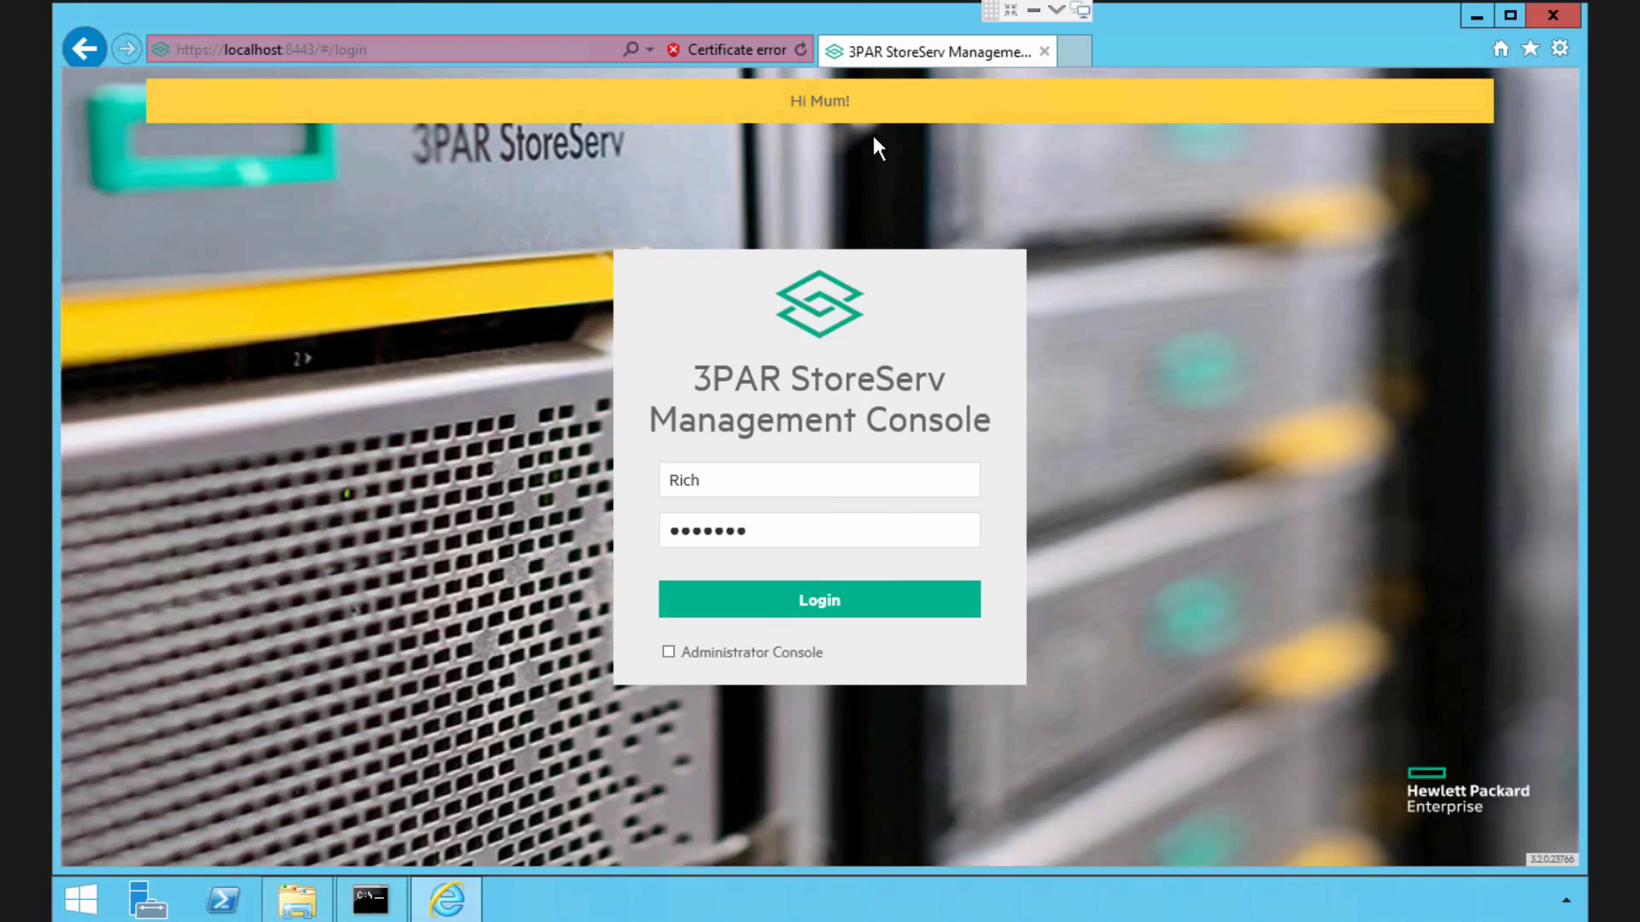
- Sign in to SSMC after adding and then removing a 'domain\' prefix in the username
click(709, 480)
key(Left)
key(Left)
key(Left)
text(domain\)
key(BackSpace)
key(BackSpace)
key(BackSpace)
key(BackSpace)
key(BackSpace)
key(BackSpace)
key(BackSpace)
click(868, 612)
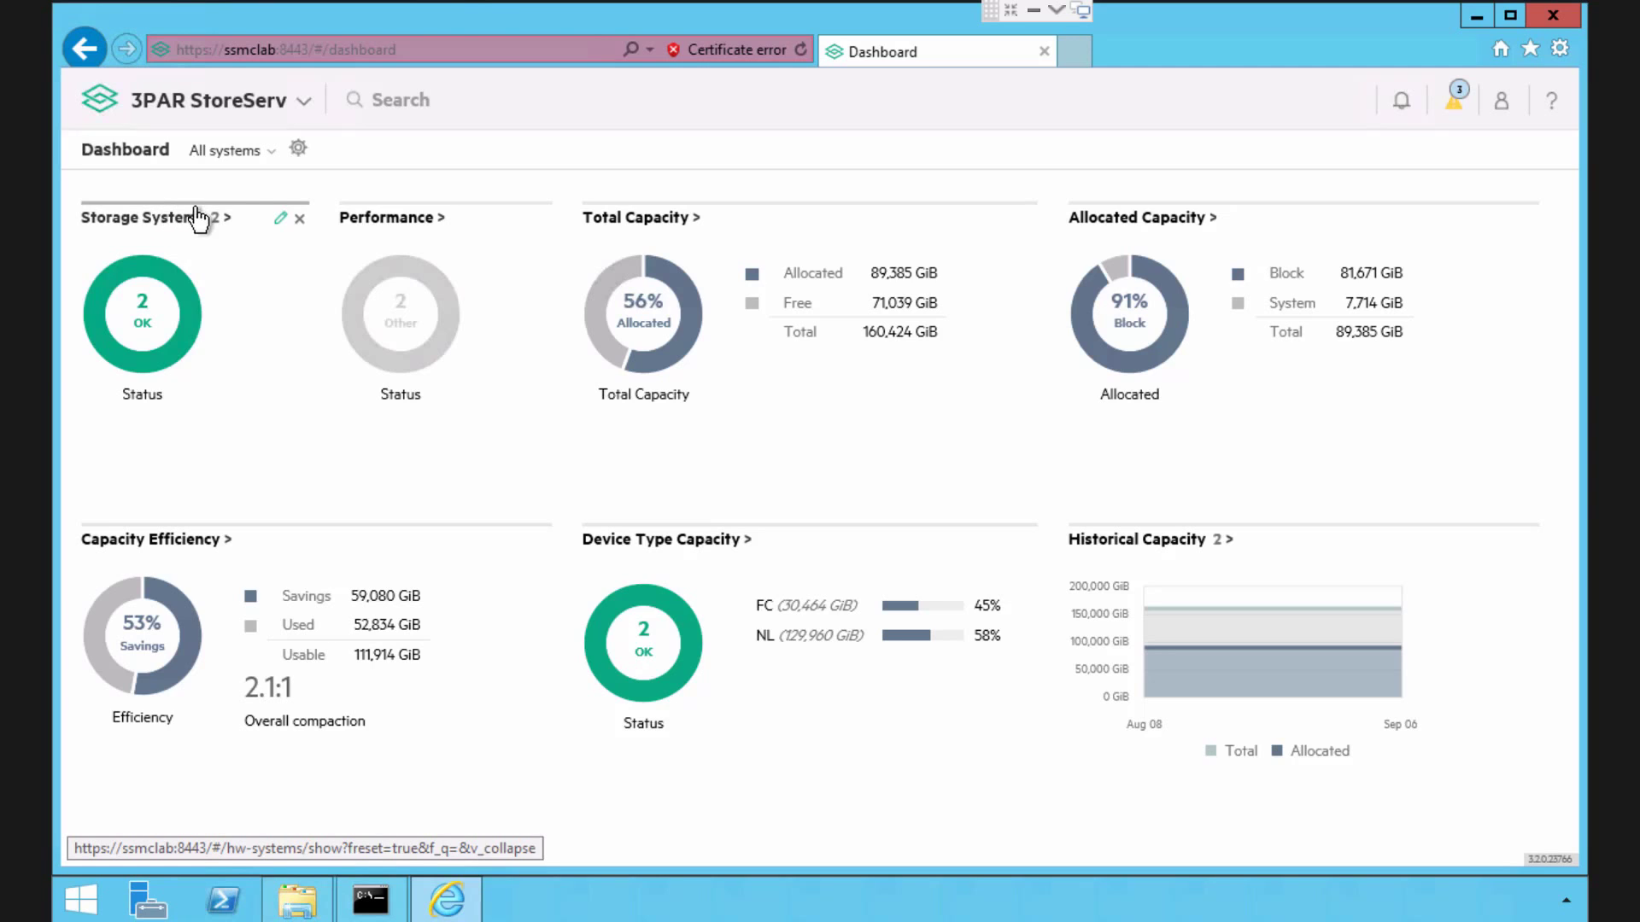
- Drag the Storage Systems panel to the right of Performance so Performance comes first
drag(199, 216, 538, 208)
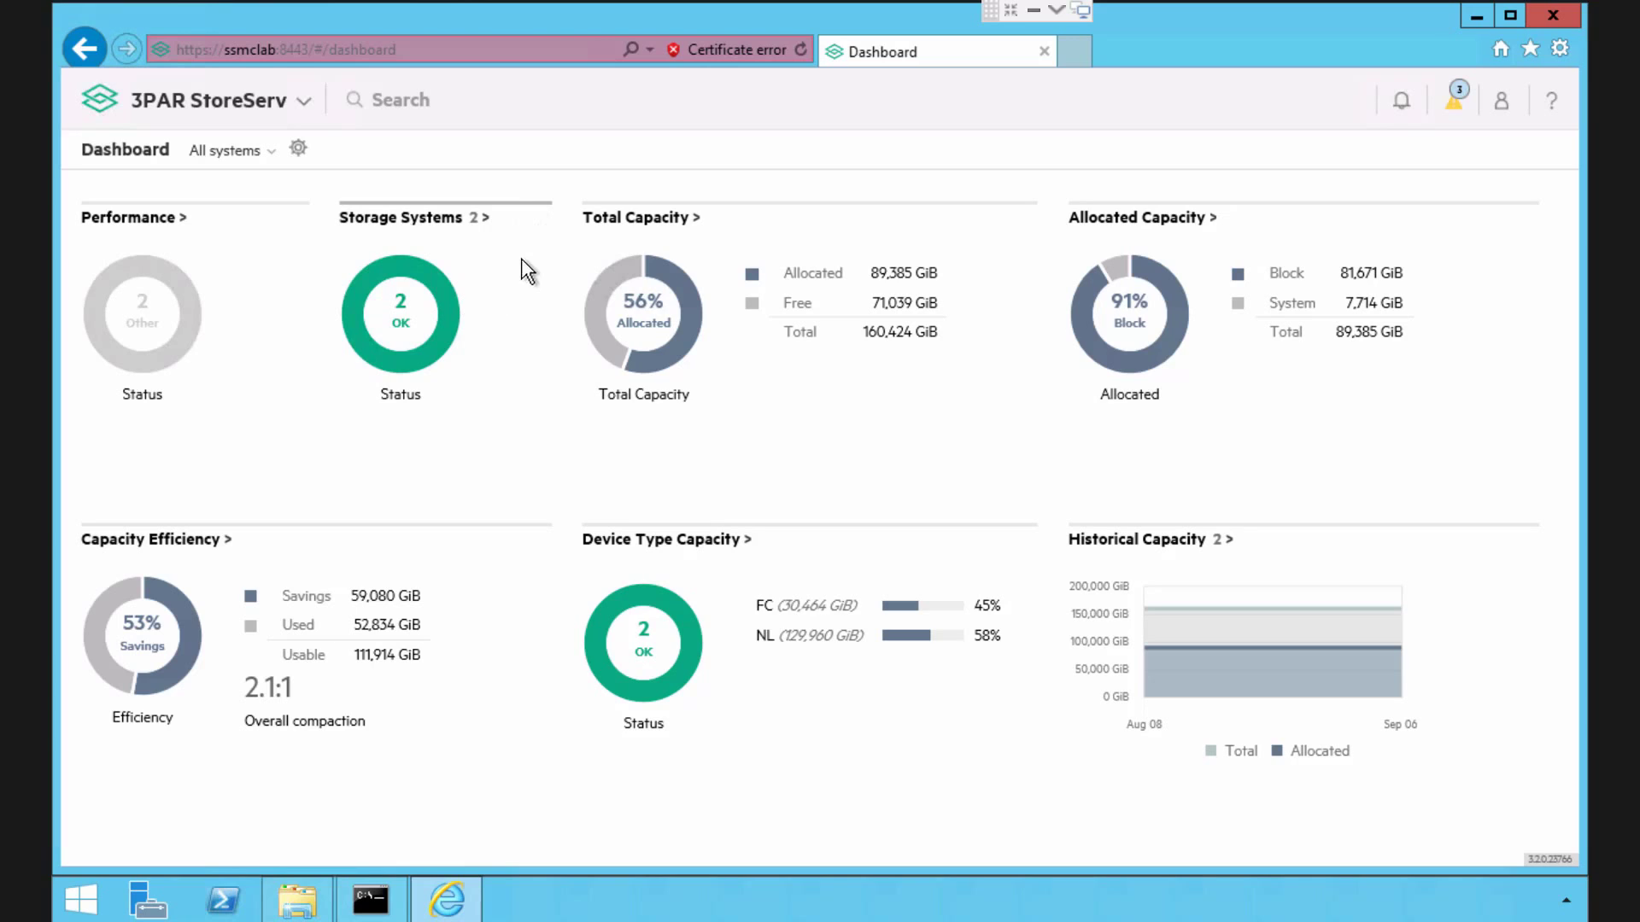
mouse_move(242, 223)
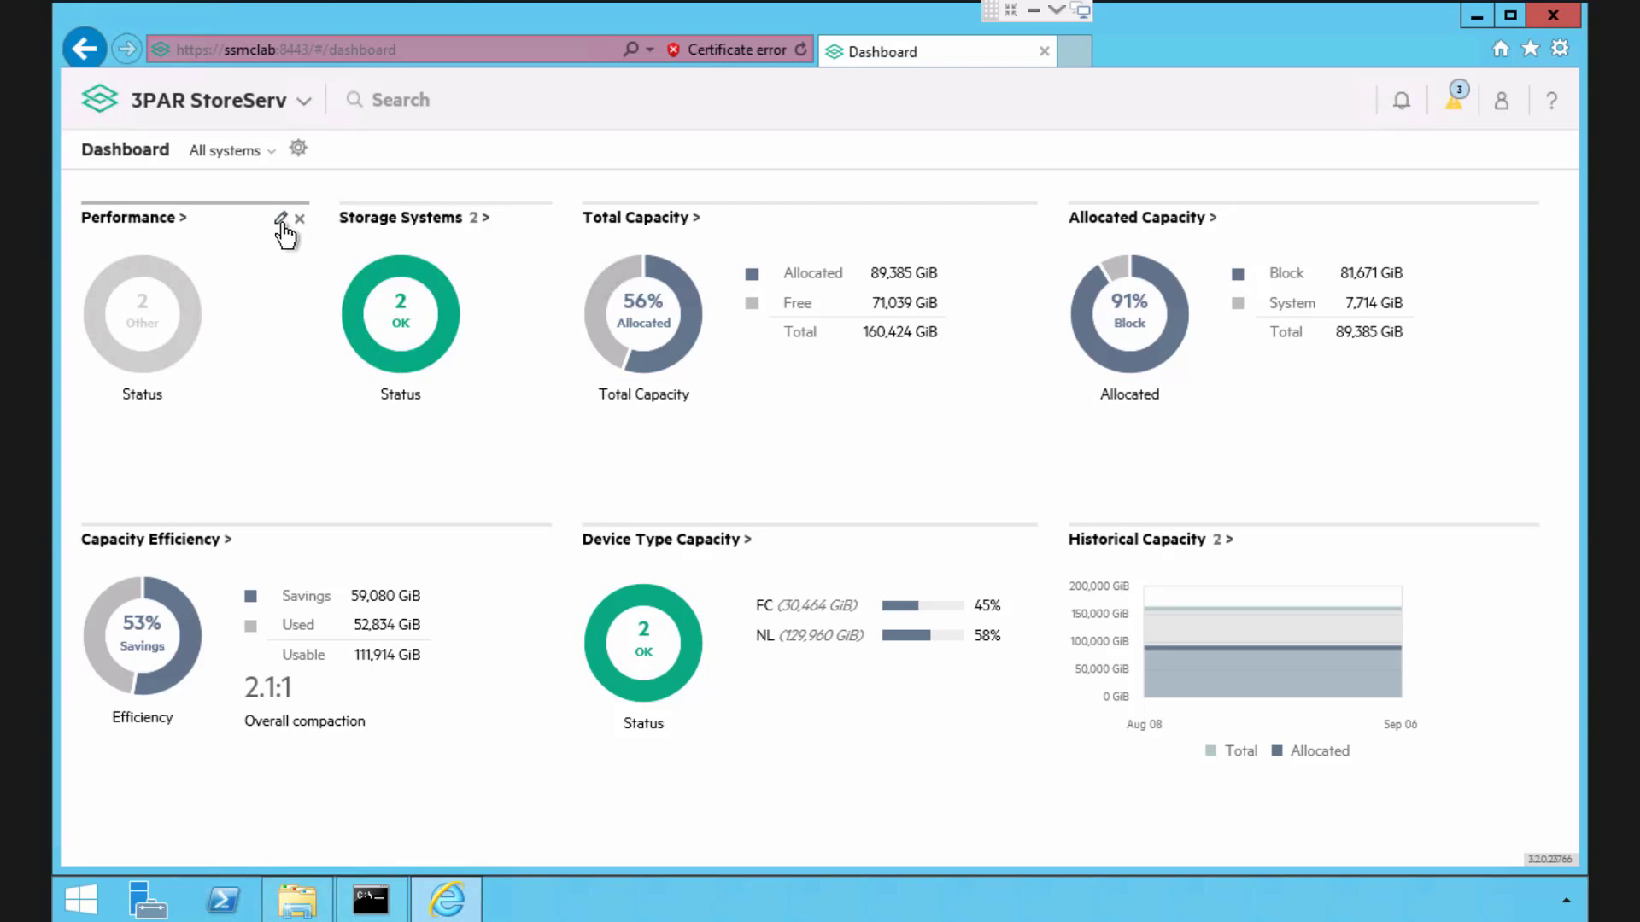
click(281, 220)
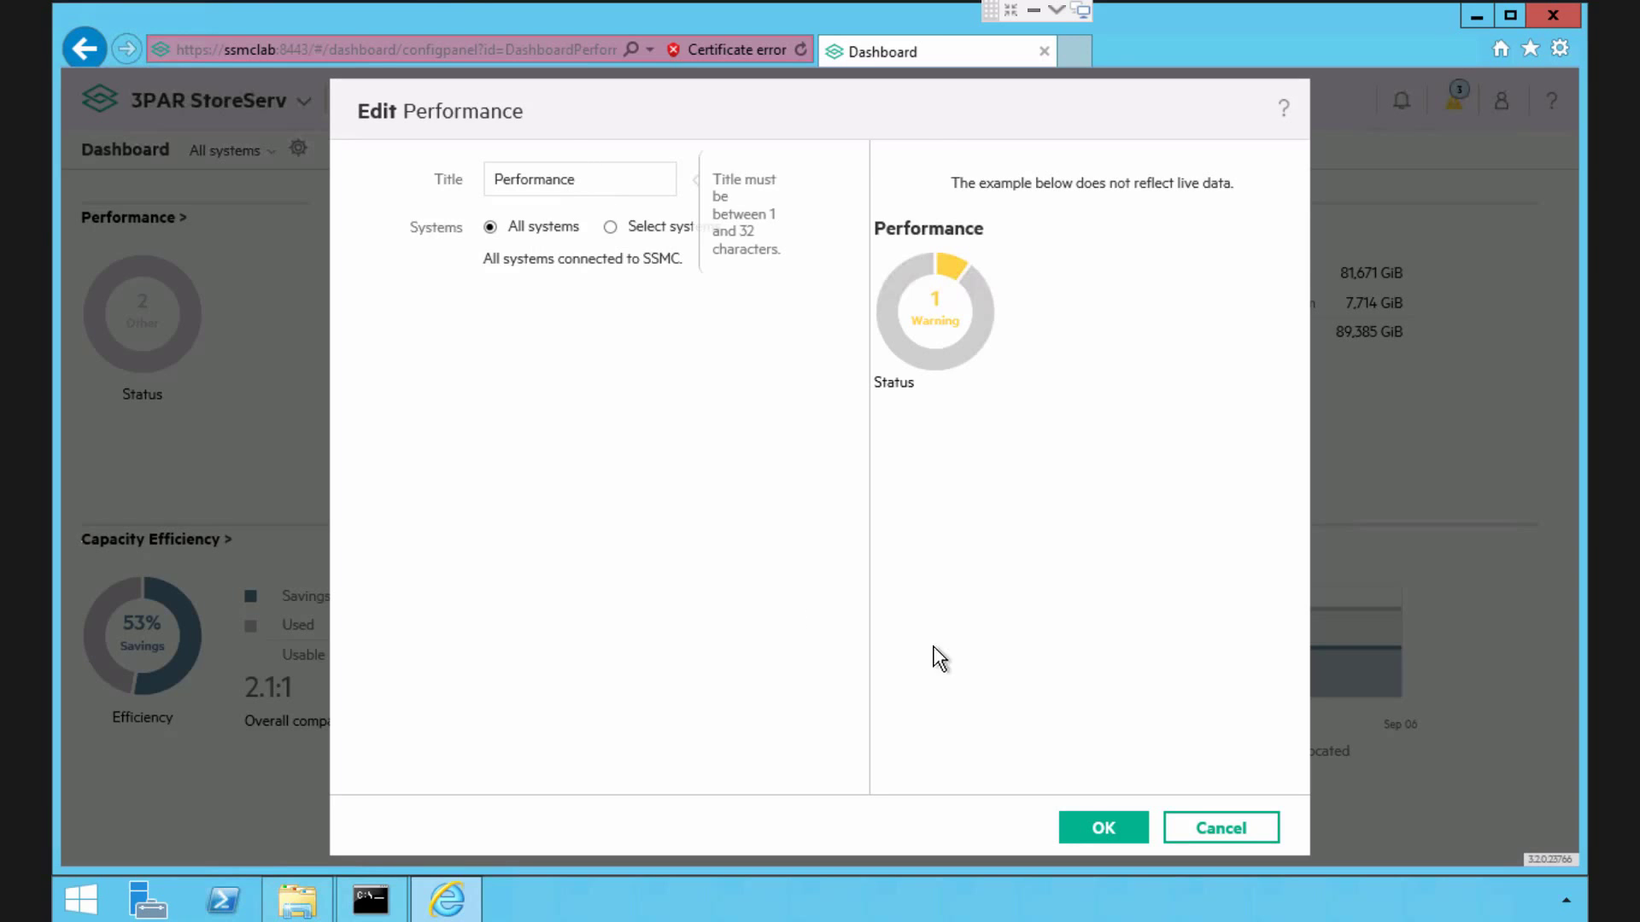
click(1172, 821)
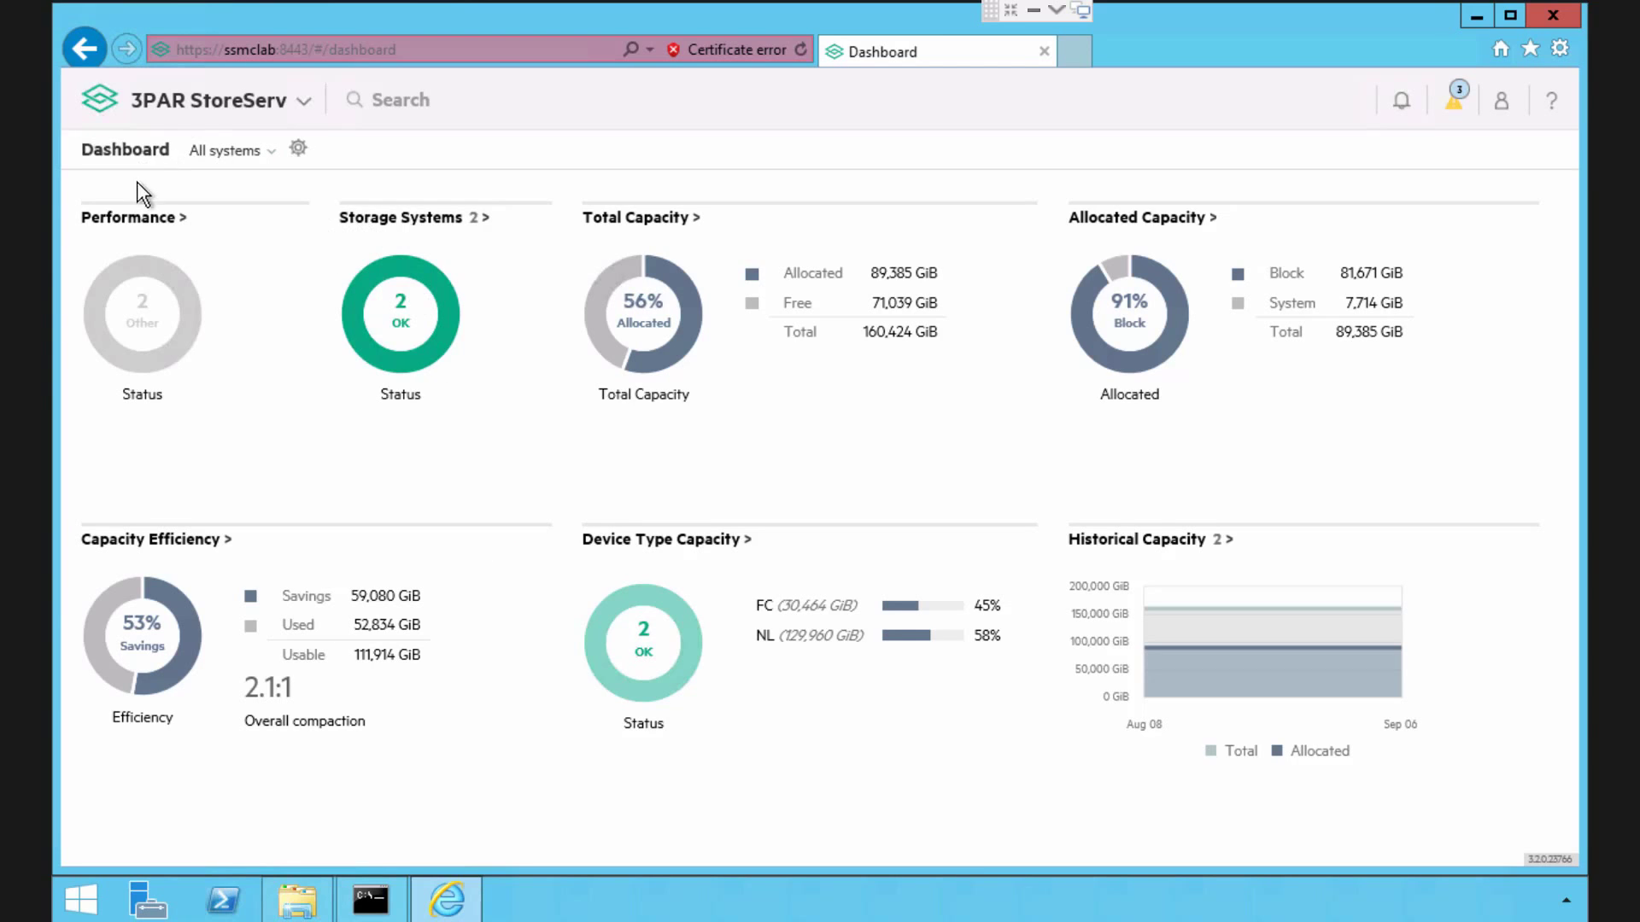
- Create a new dashboard named d8taDude and continue to adding panels
click(298, 154)
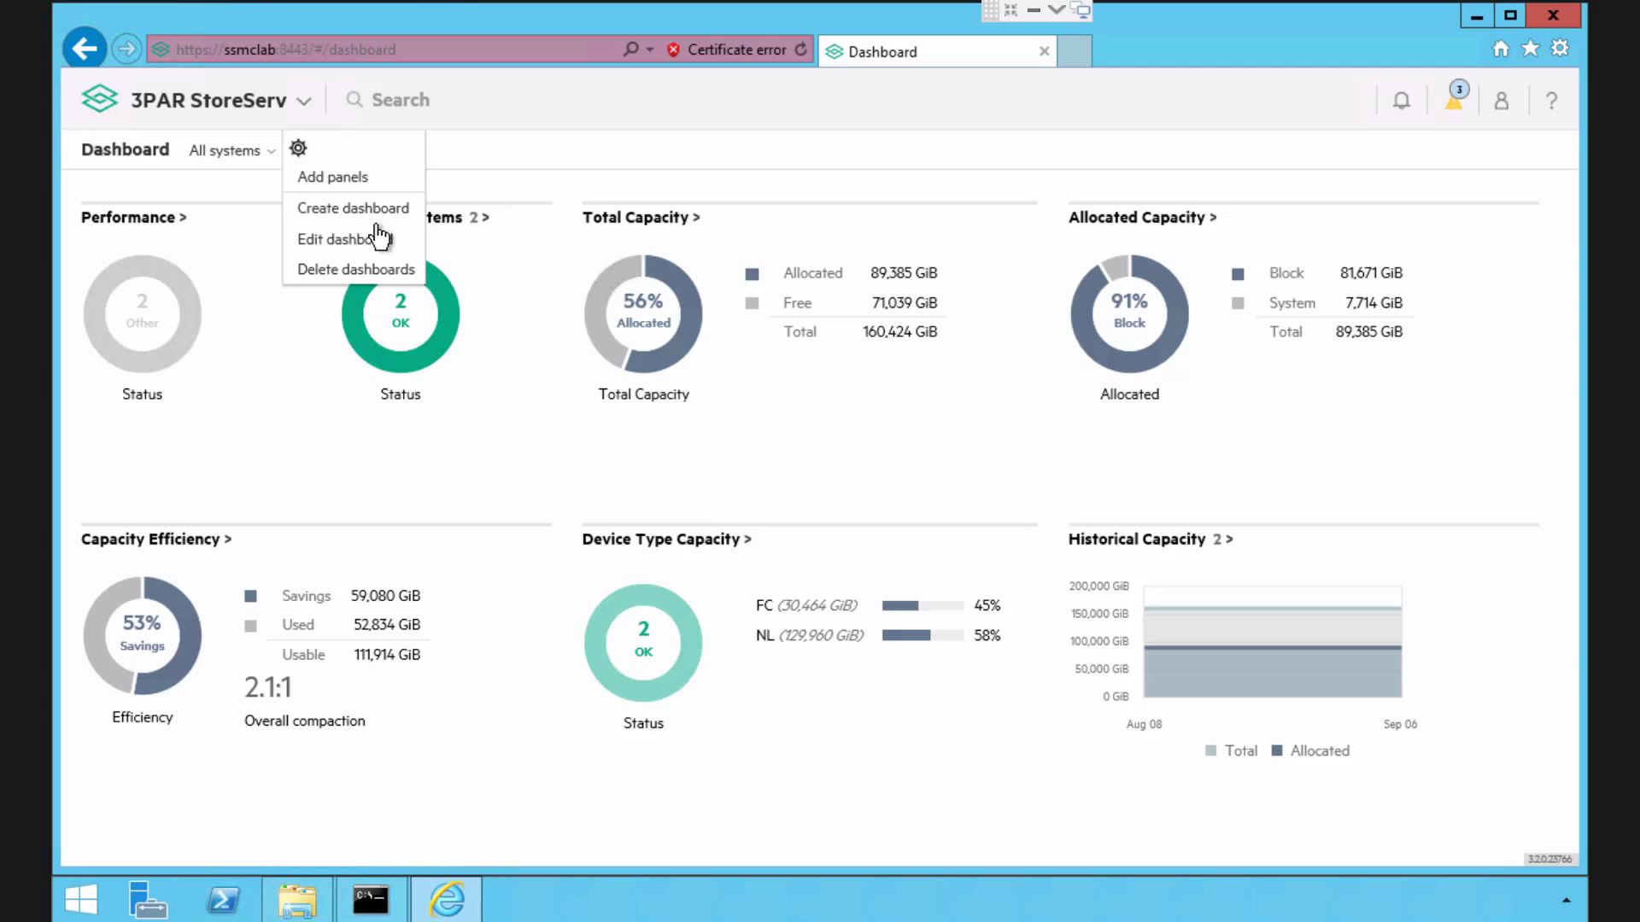
click(348, 210)
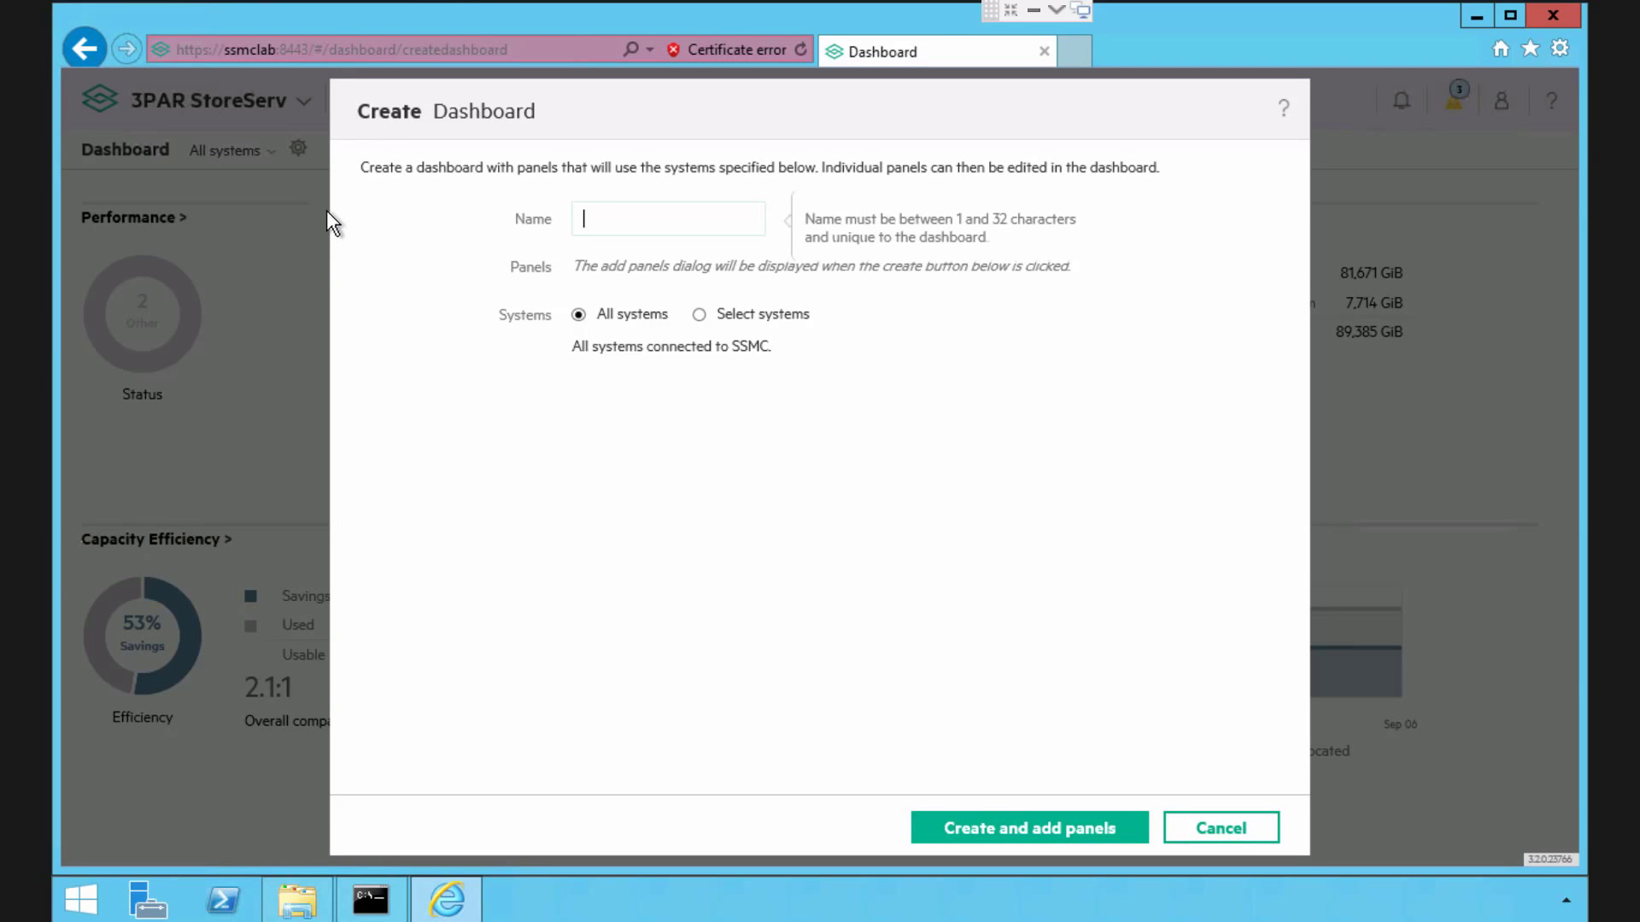
text(d8taDude)
click(1023, 841)
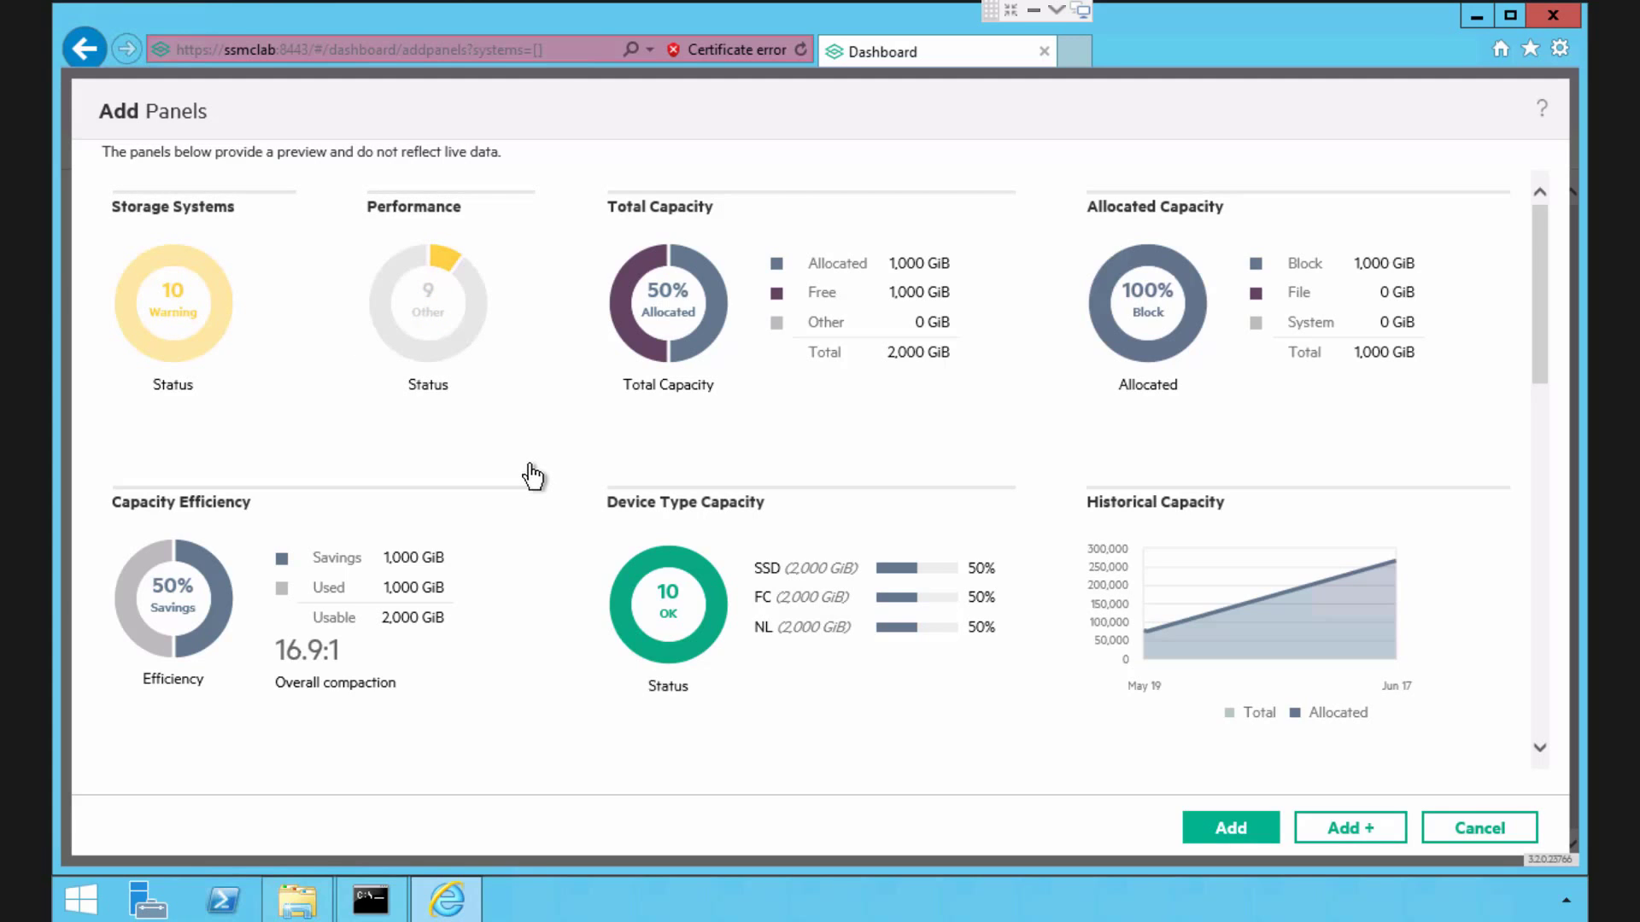
- Scroll through the panel previews and select, then deselect, the Activity panel
click(1539, 748)
click(1540, 749)
click(1540, 748)
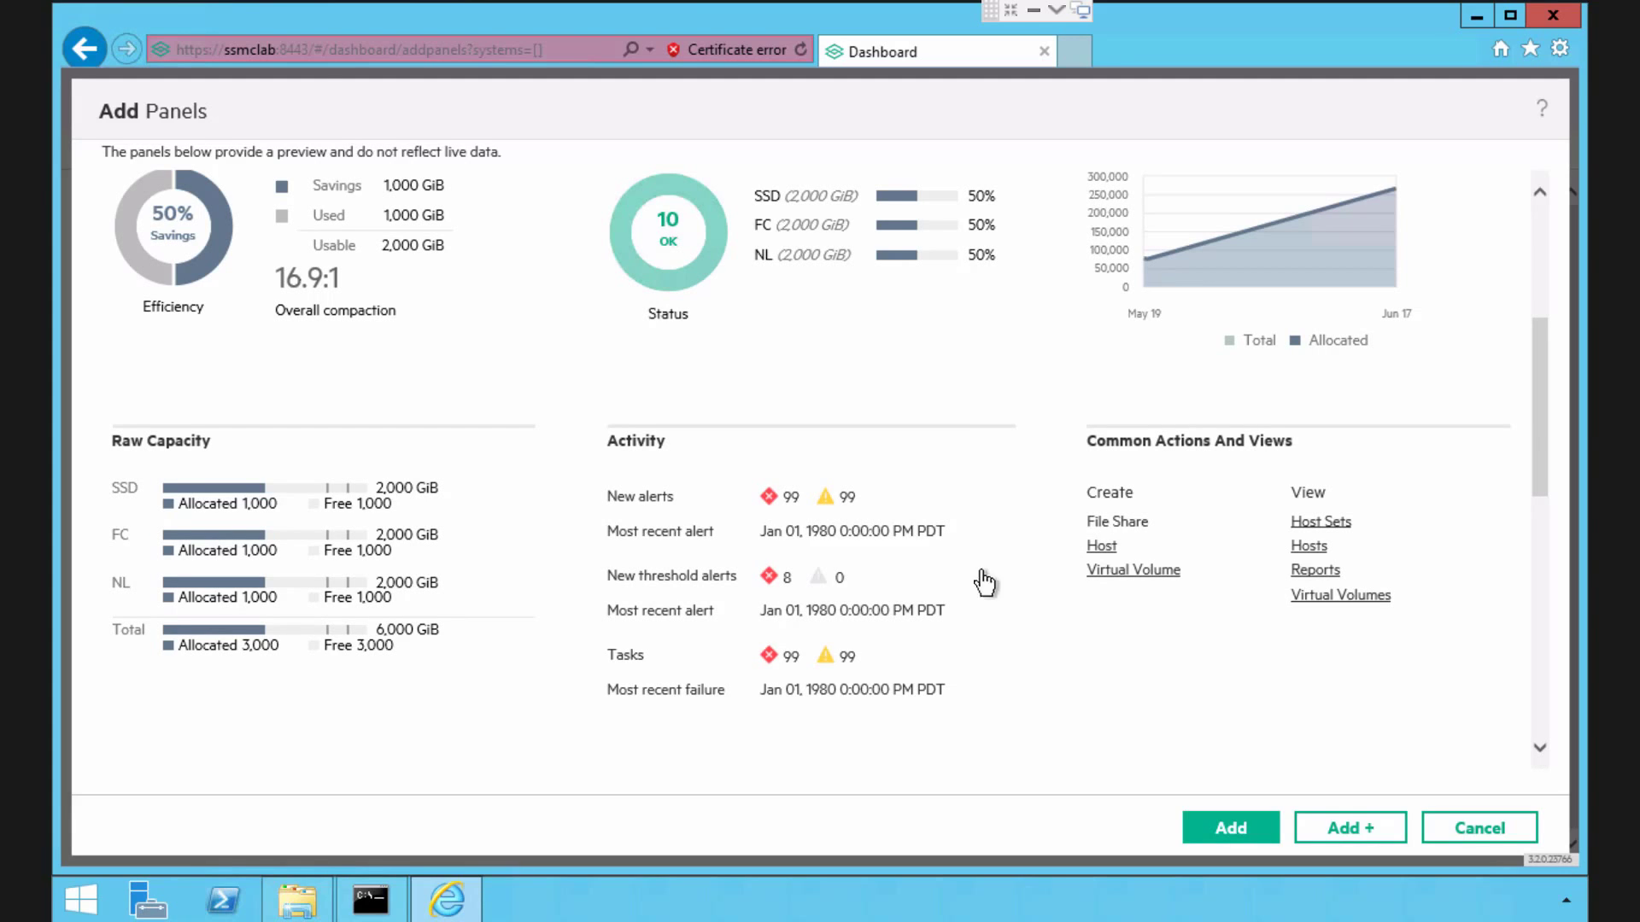
click(890, 601)
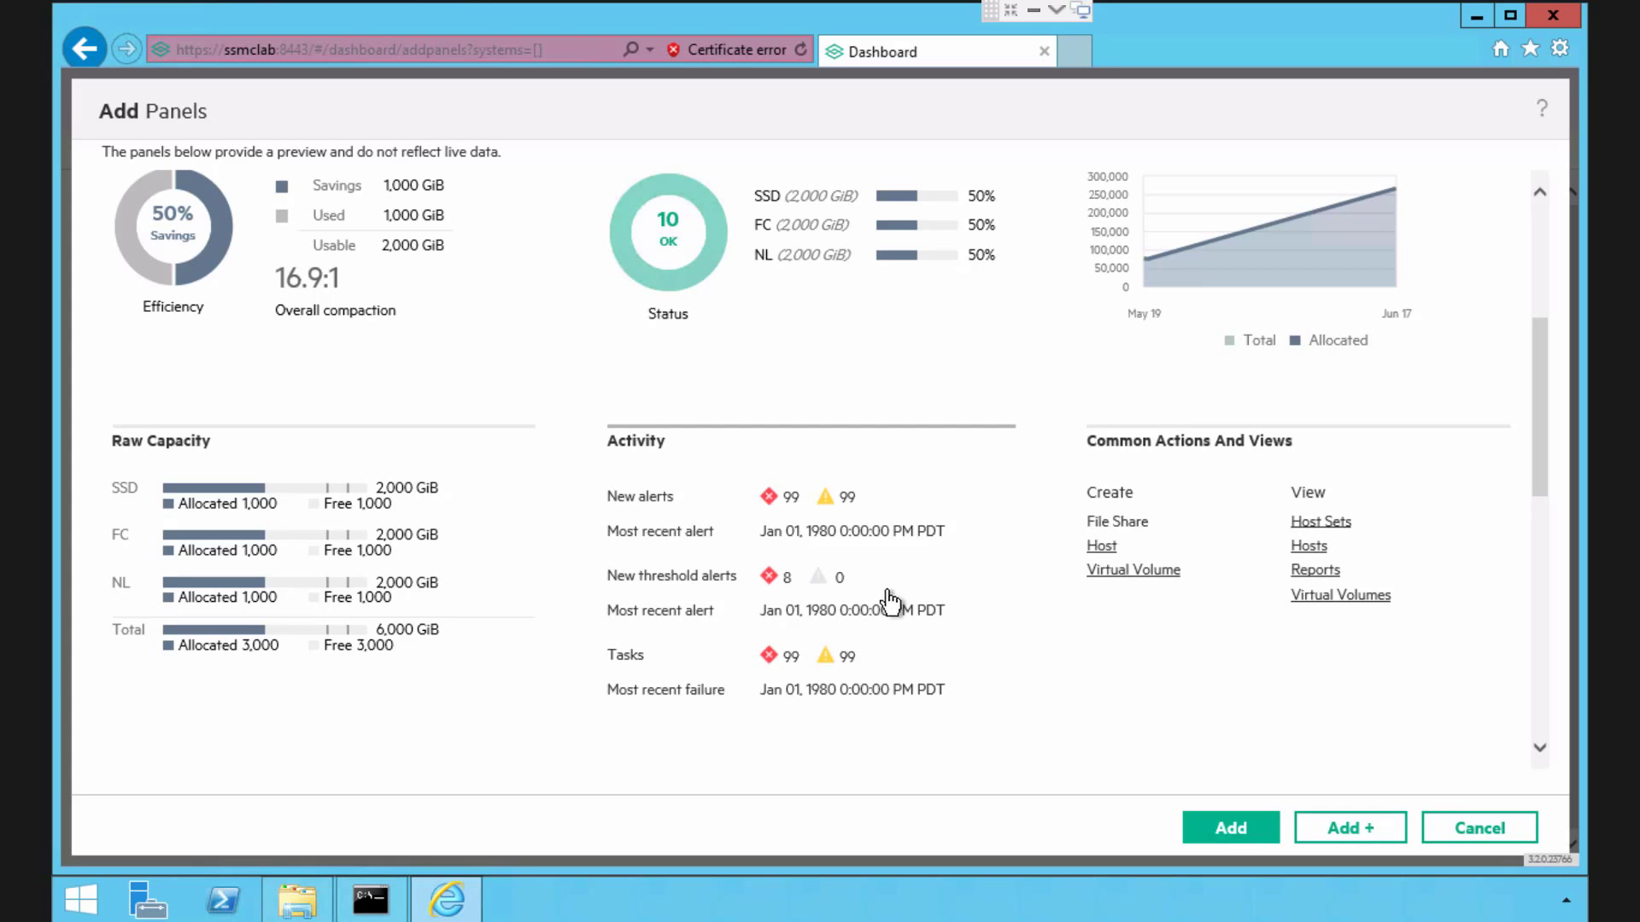
click(1527, 755)
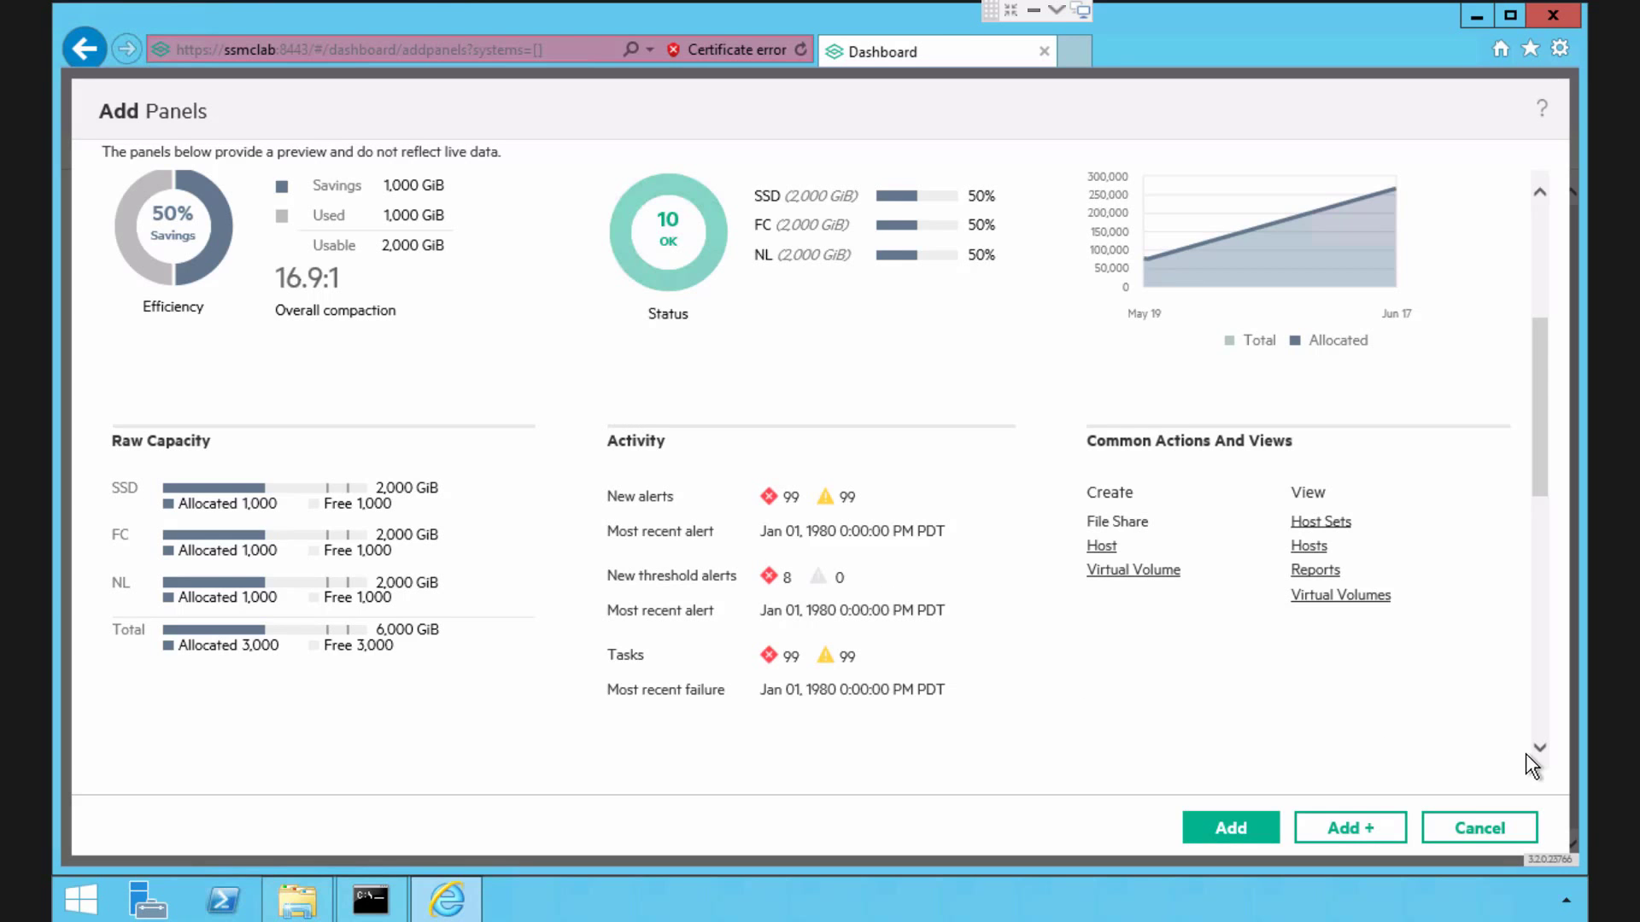
- Add the System Performance chart panel to d8taDude, then return to the gallery's top
scroll(1539, 749, down, 6)
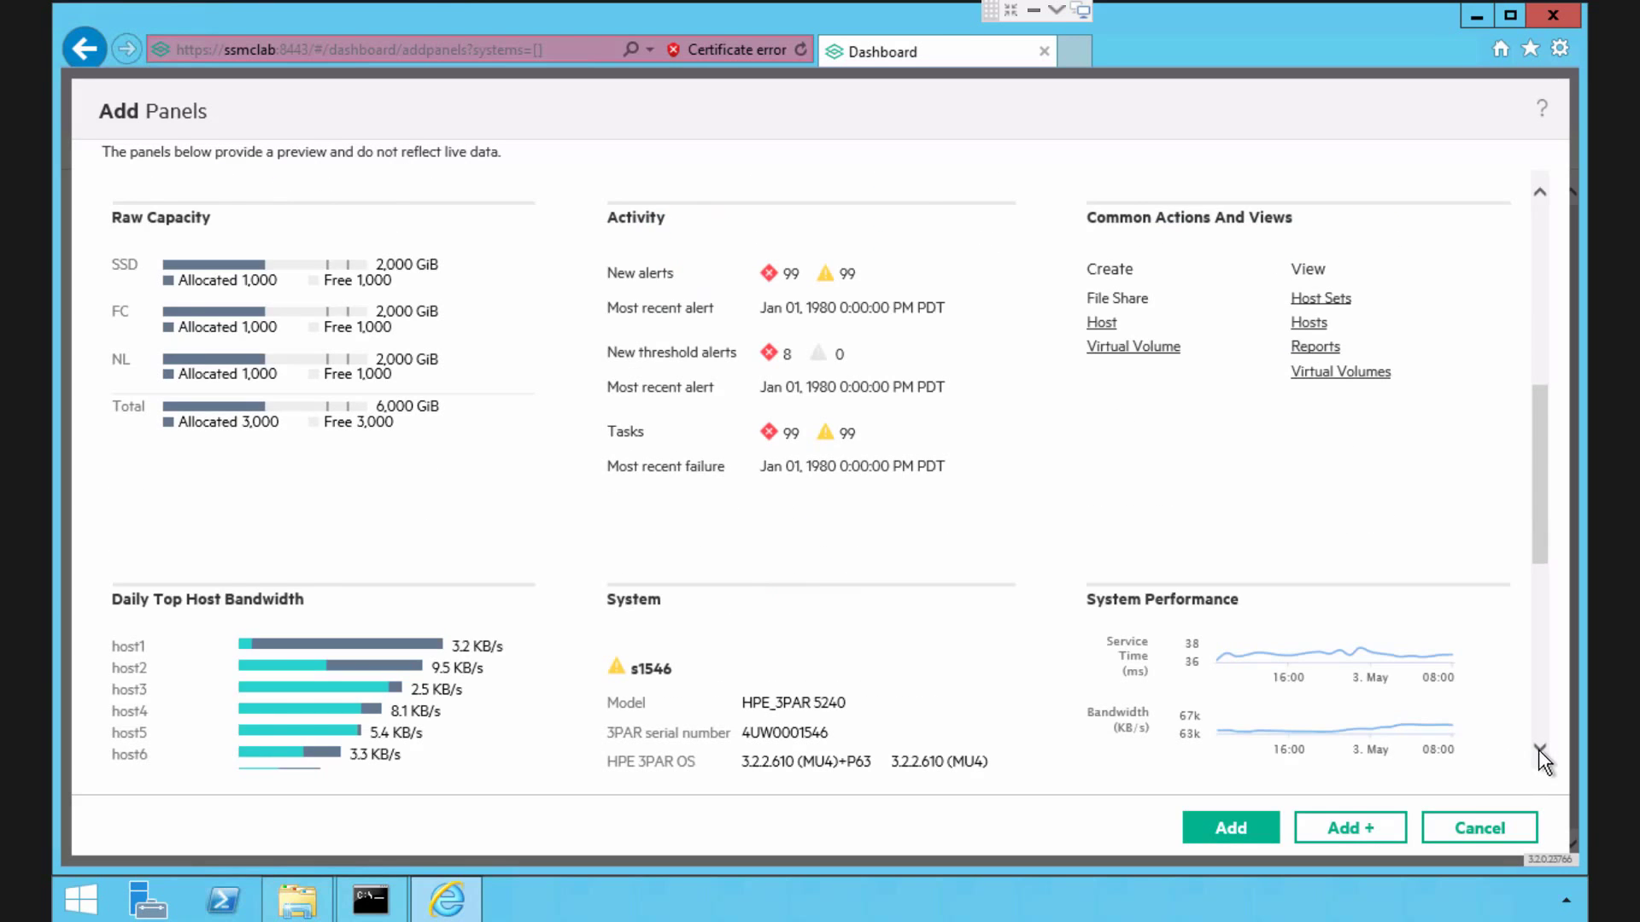
scroll(1539, 750, down, 1)
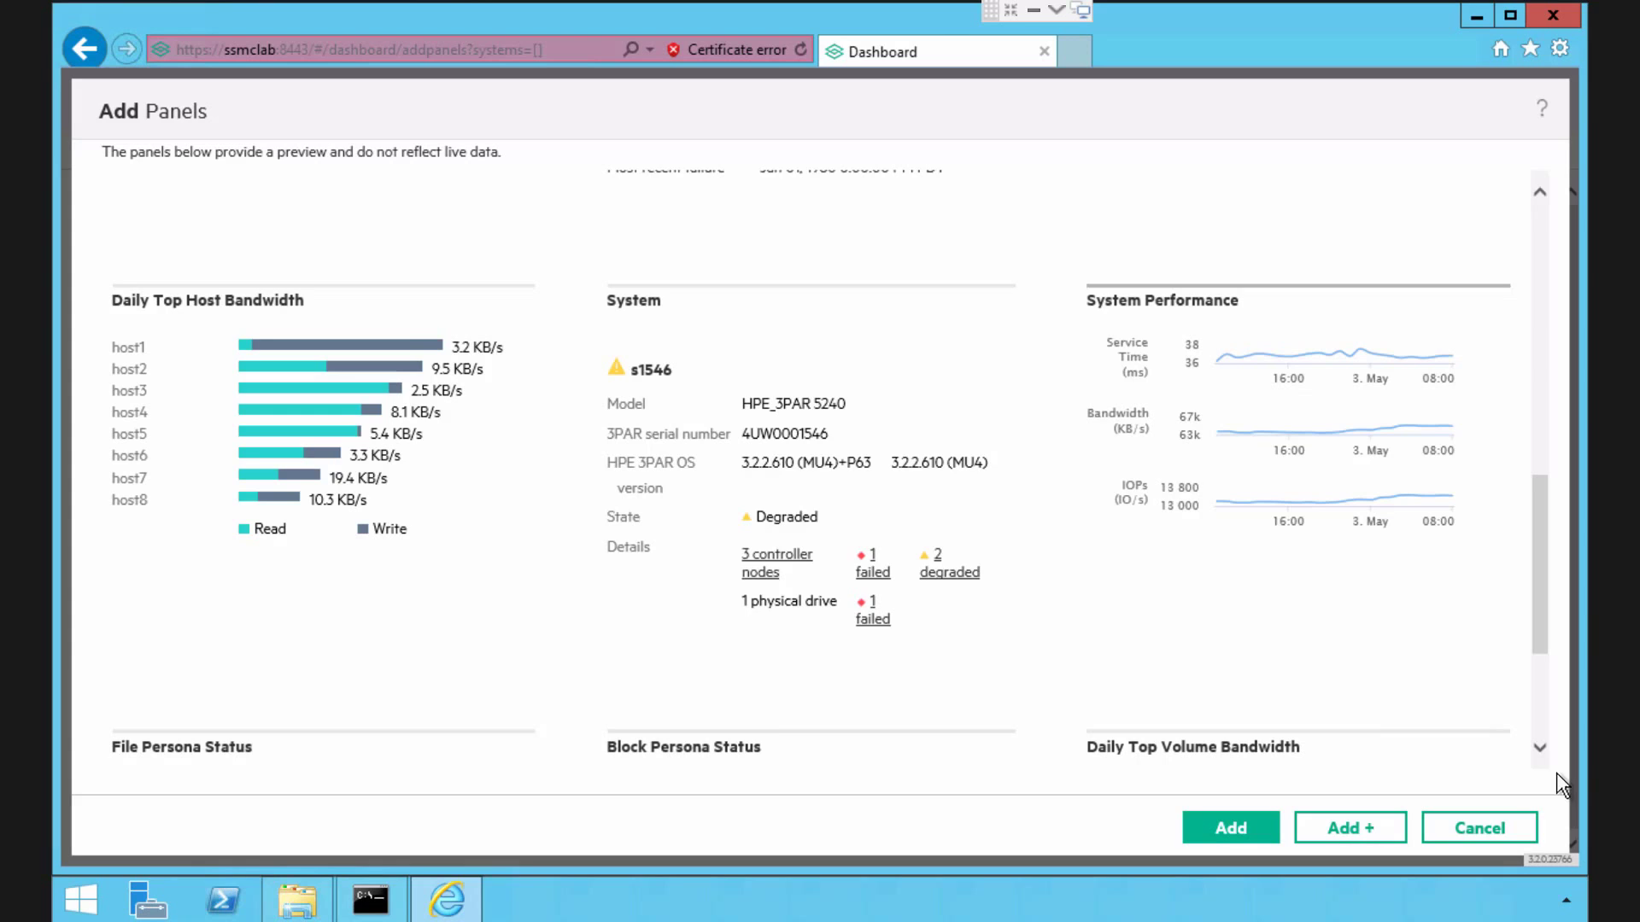
click(1539, 748)
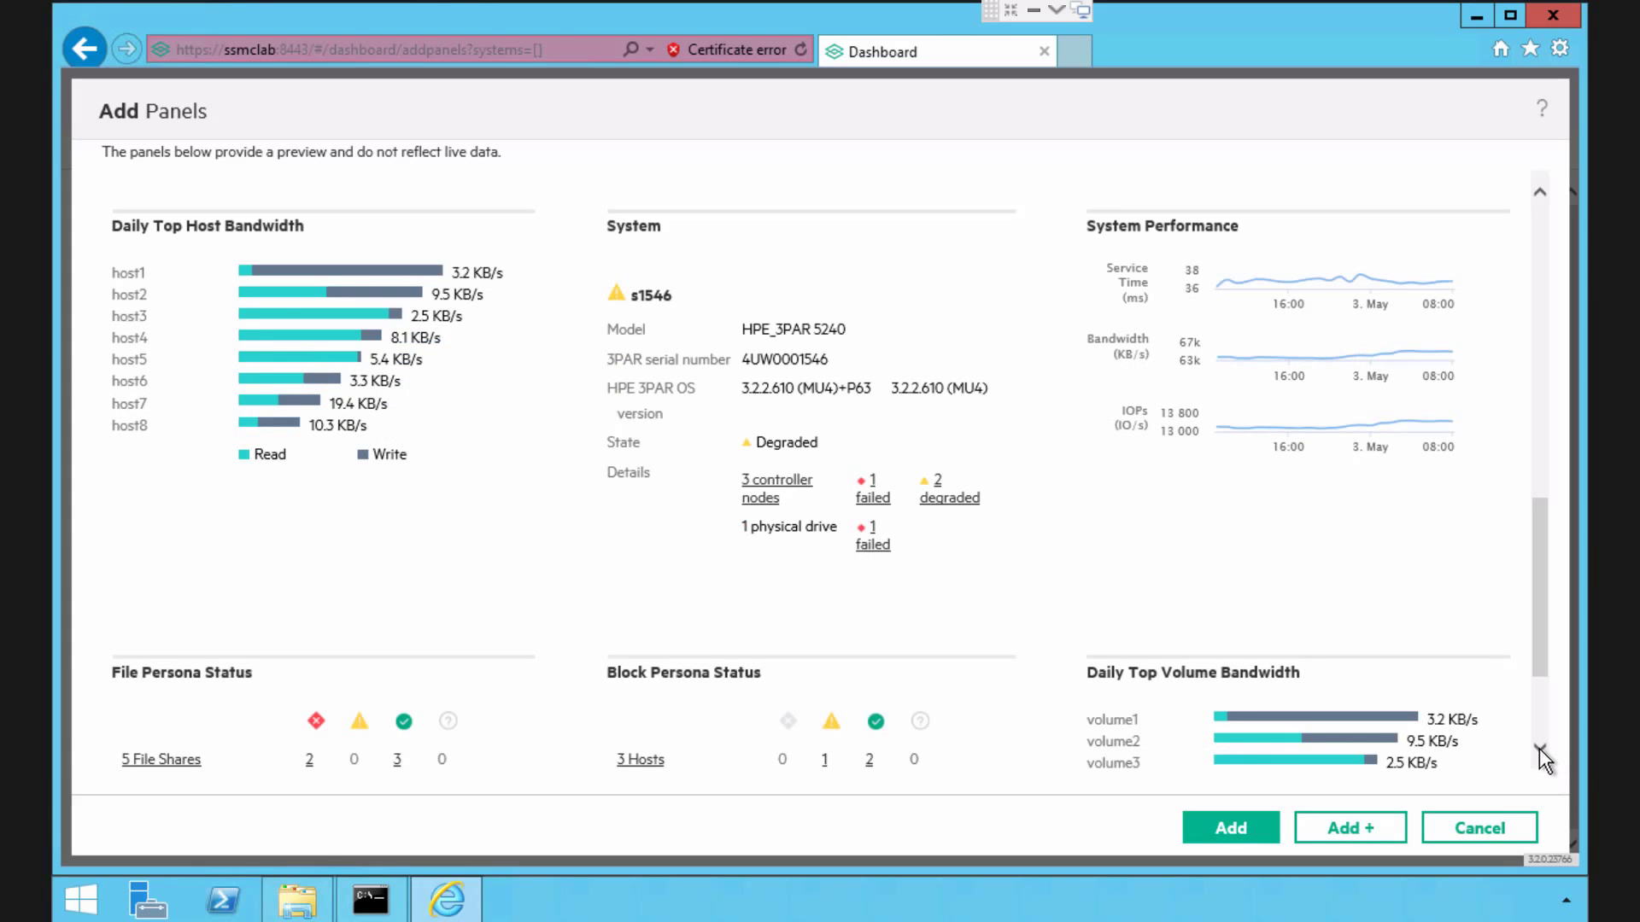
click(1539, 748)
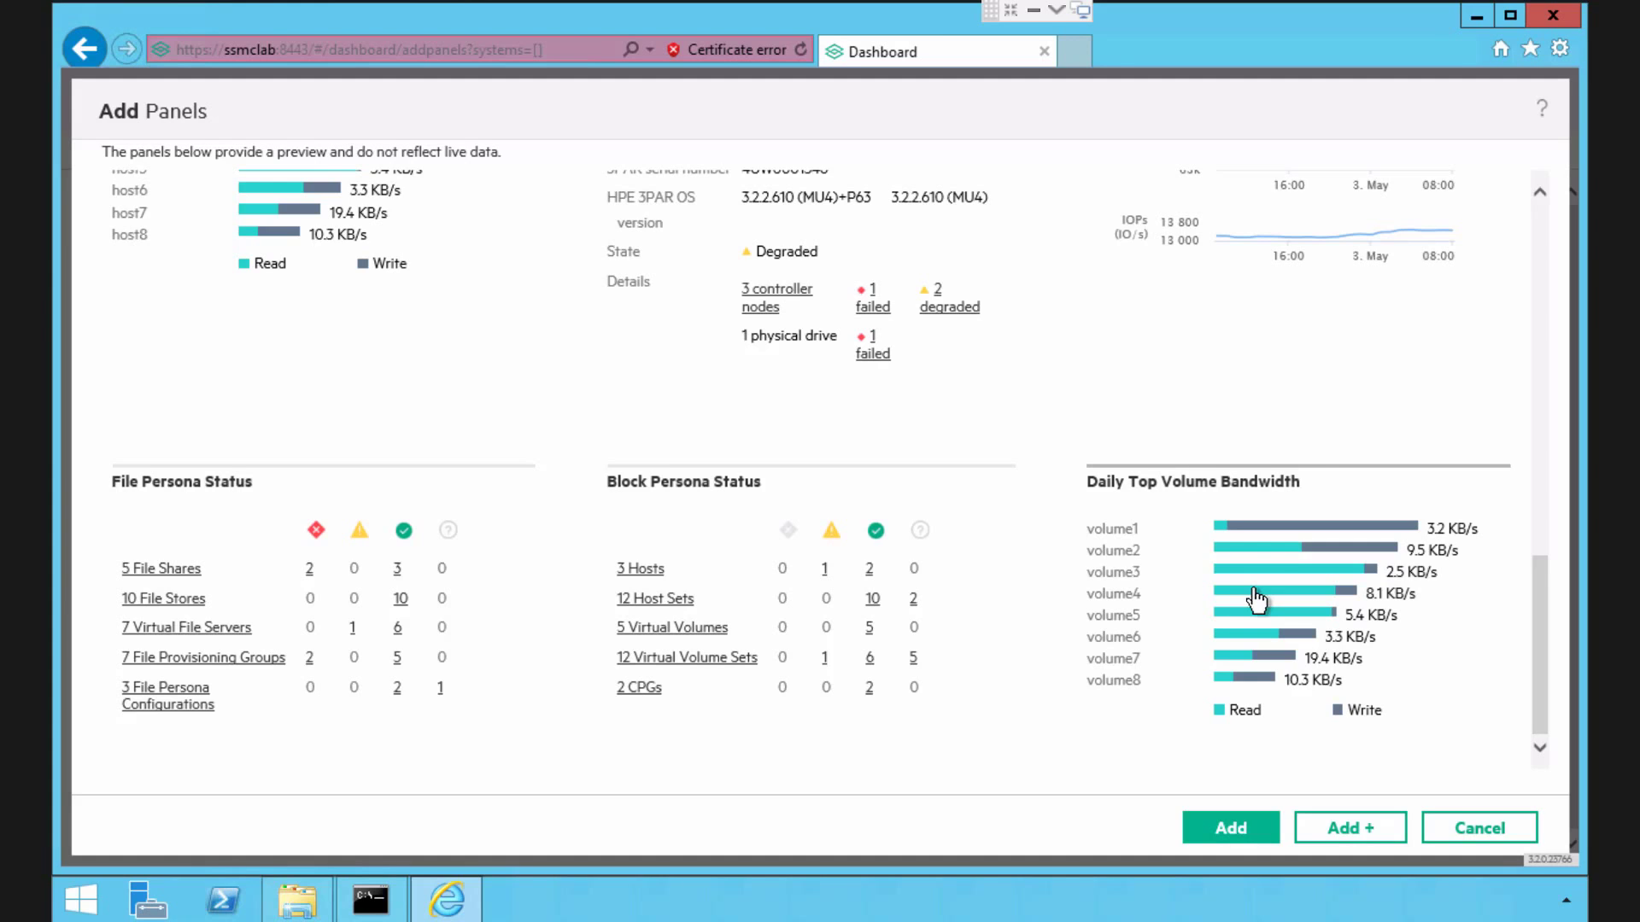
click(1290, 253)
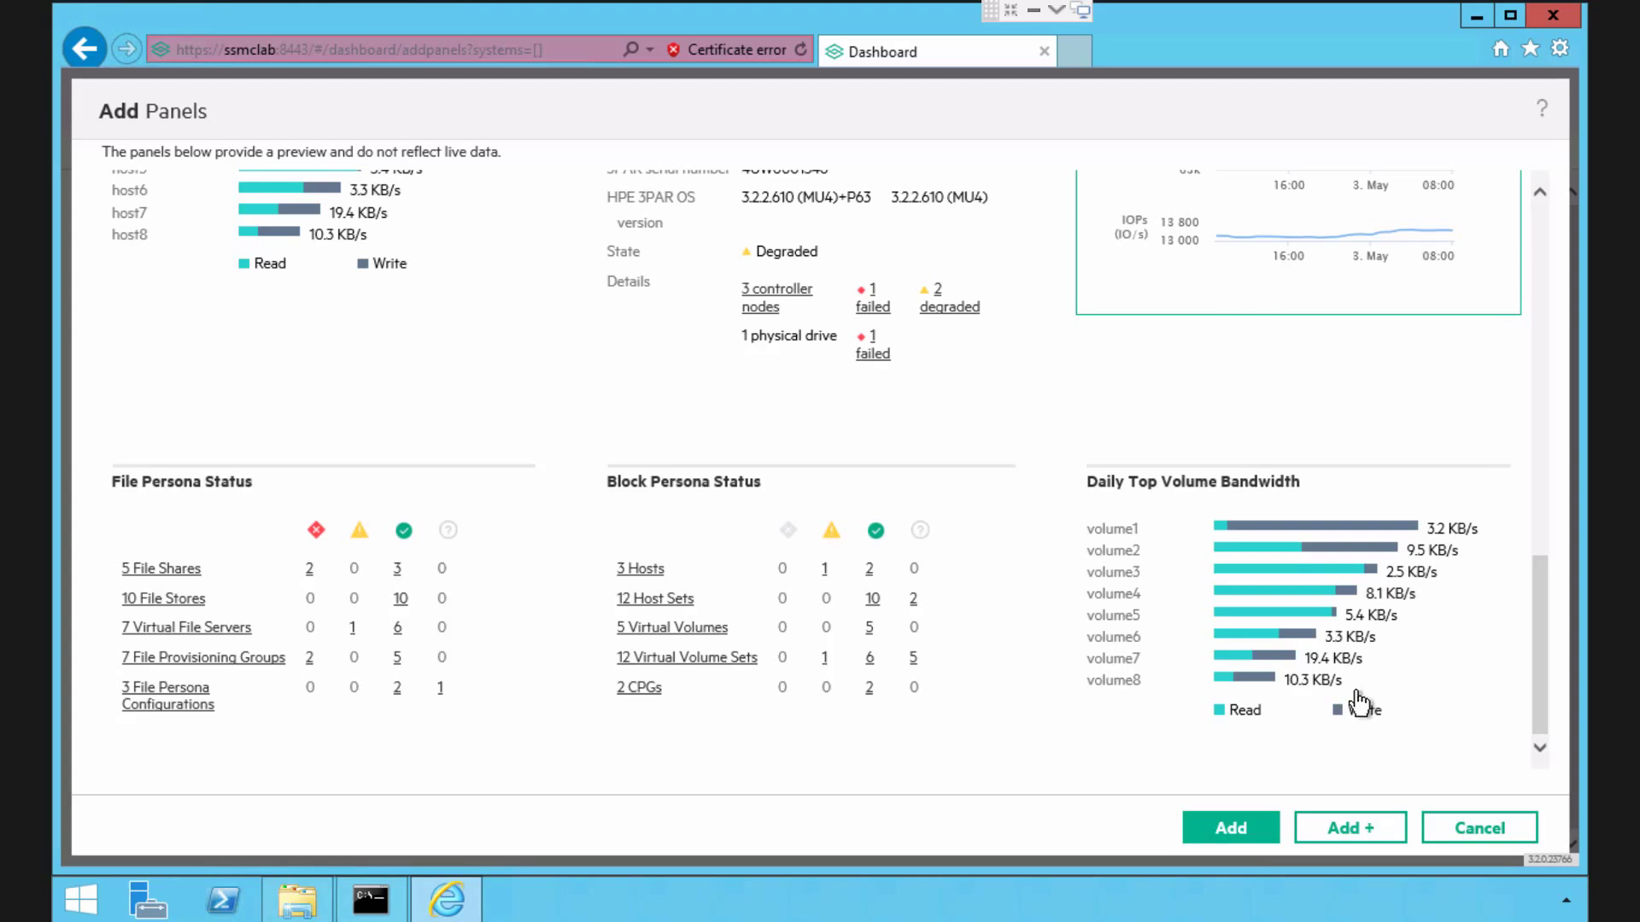
click(1363, 840)
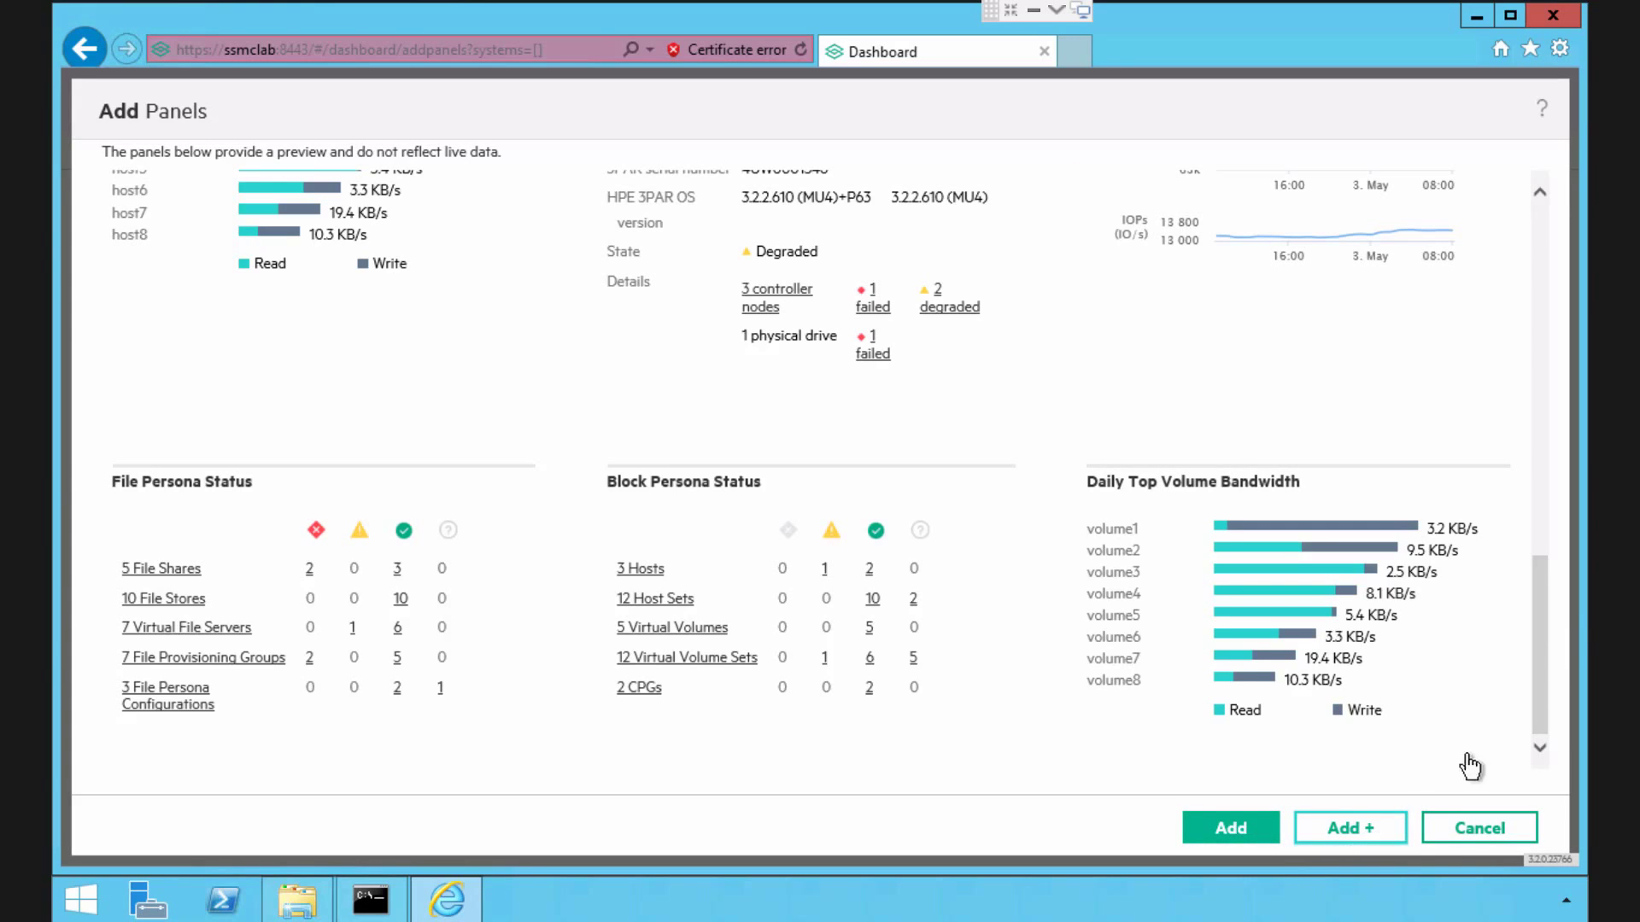
drag(1542, 628, 1520, 338)
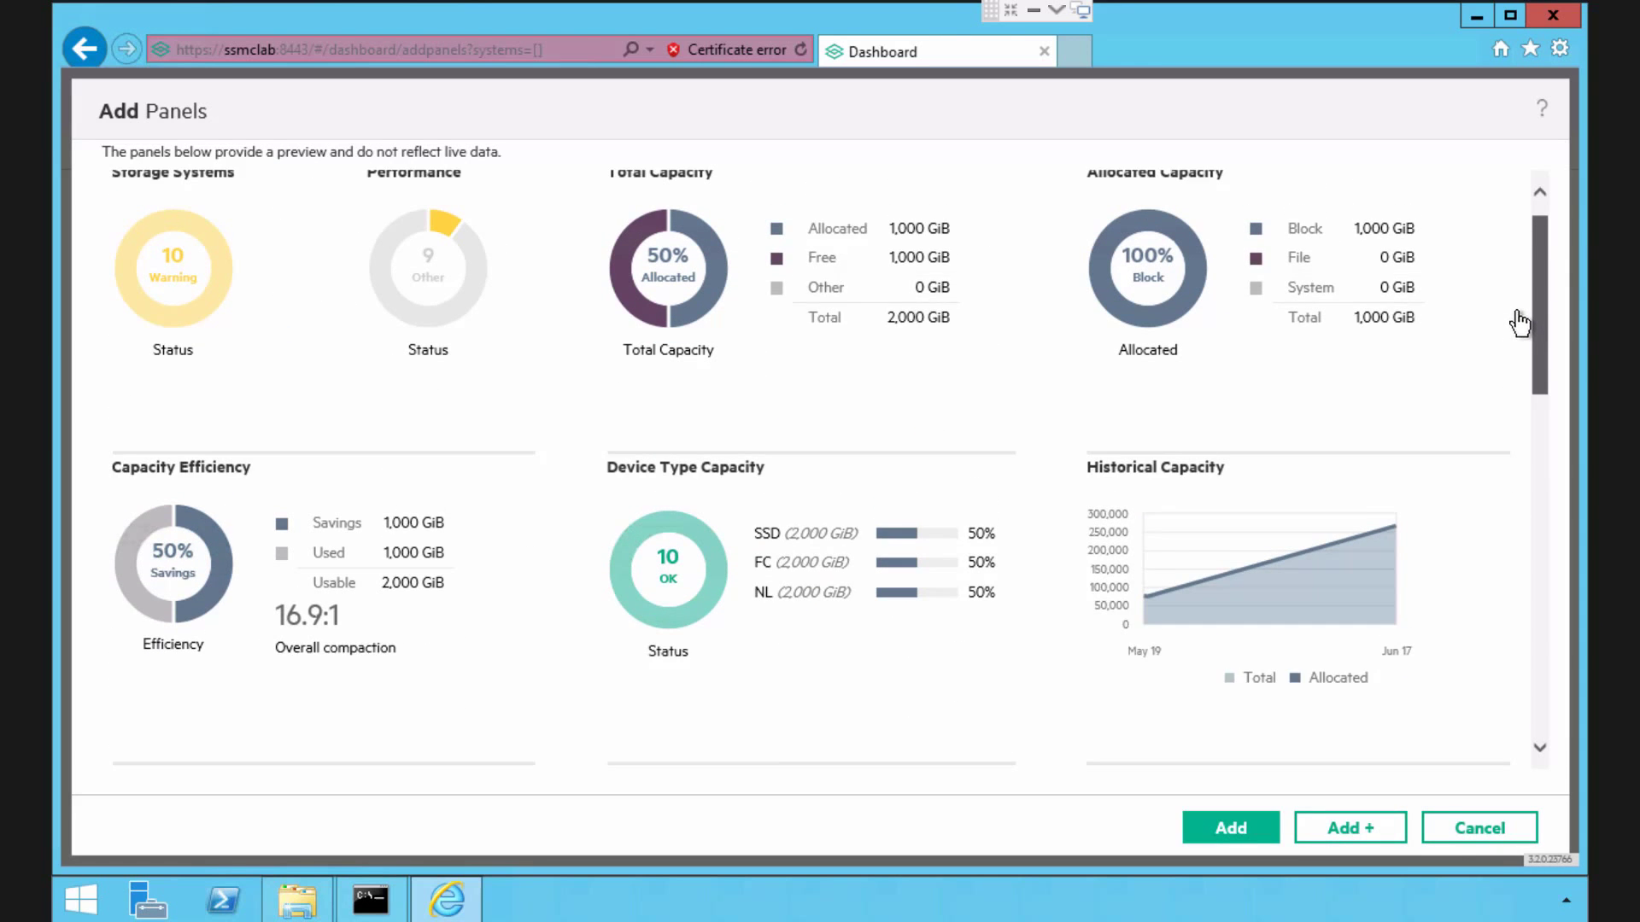
- Add the Performance and Total Capacity panels to the d8taDude dashboard
scroll(1520, 323, up, 1)
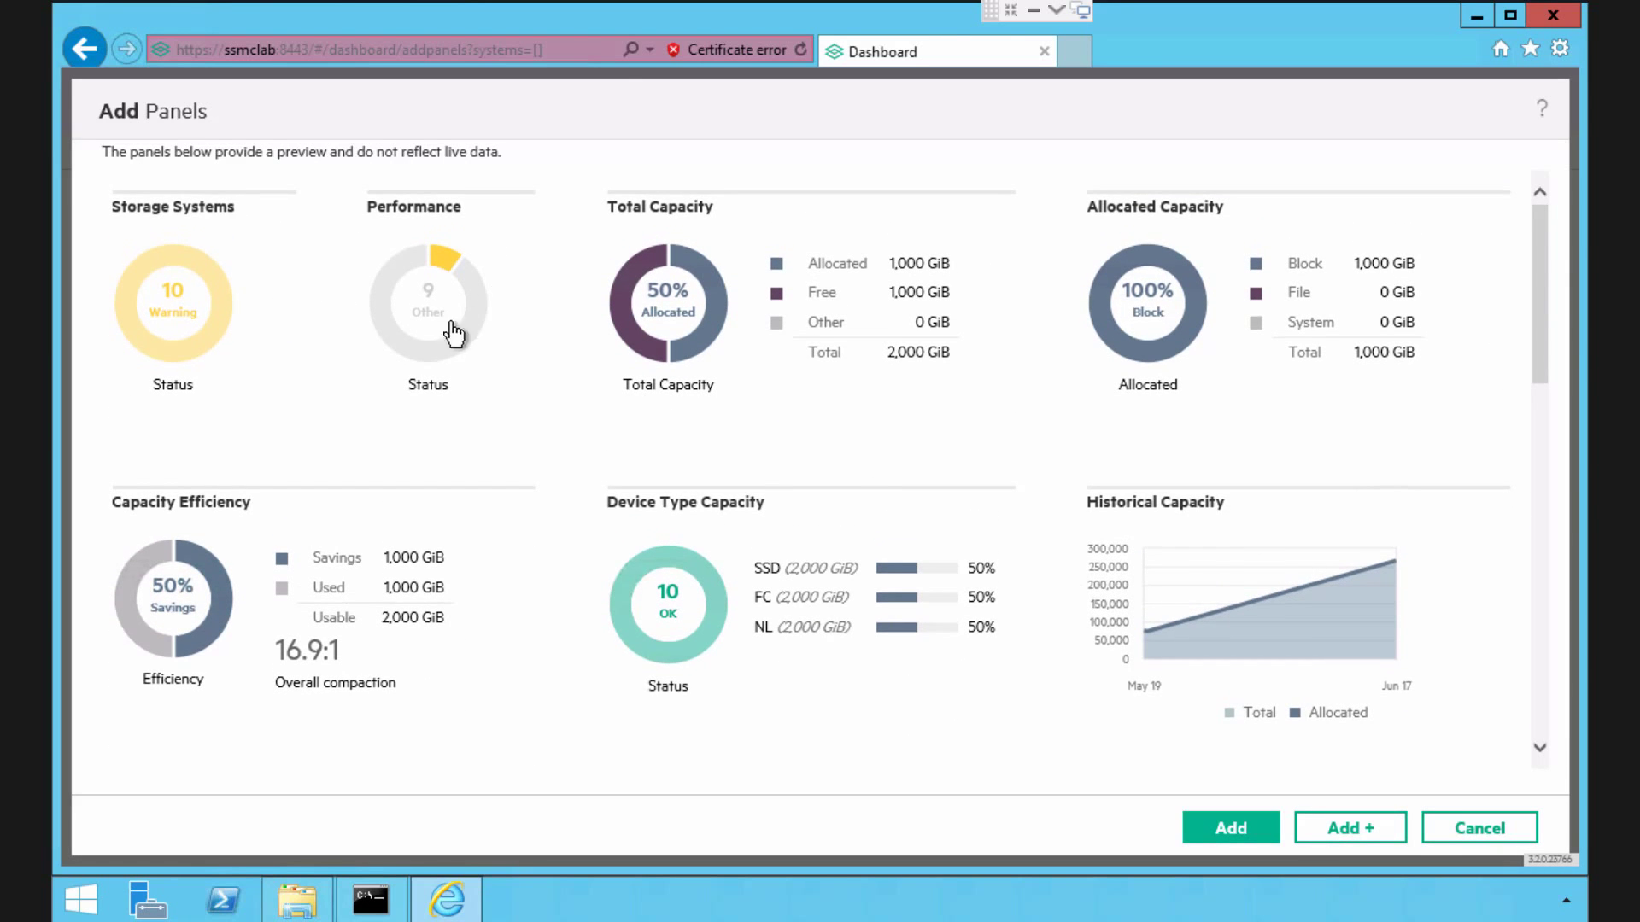
click(453, 333)
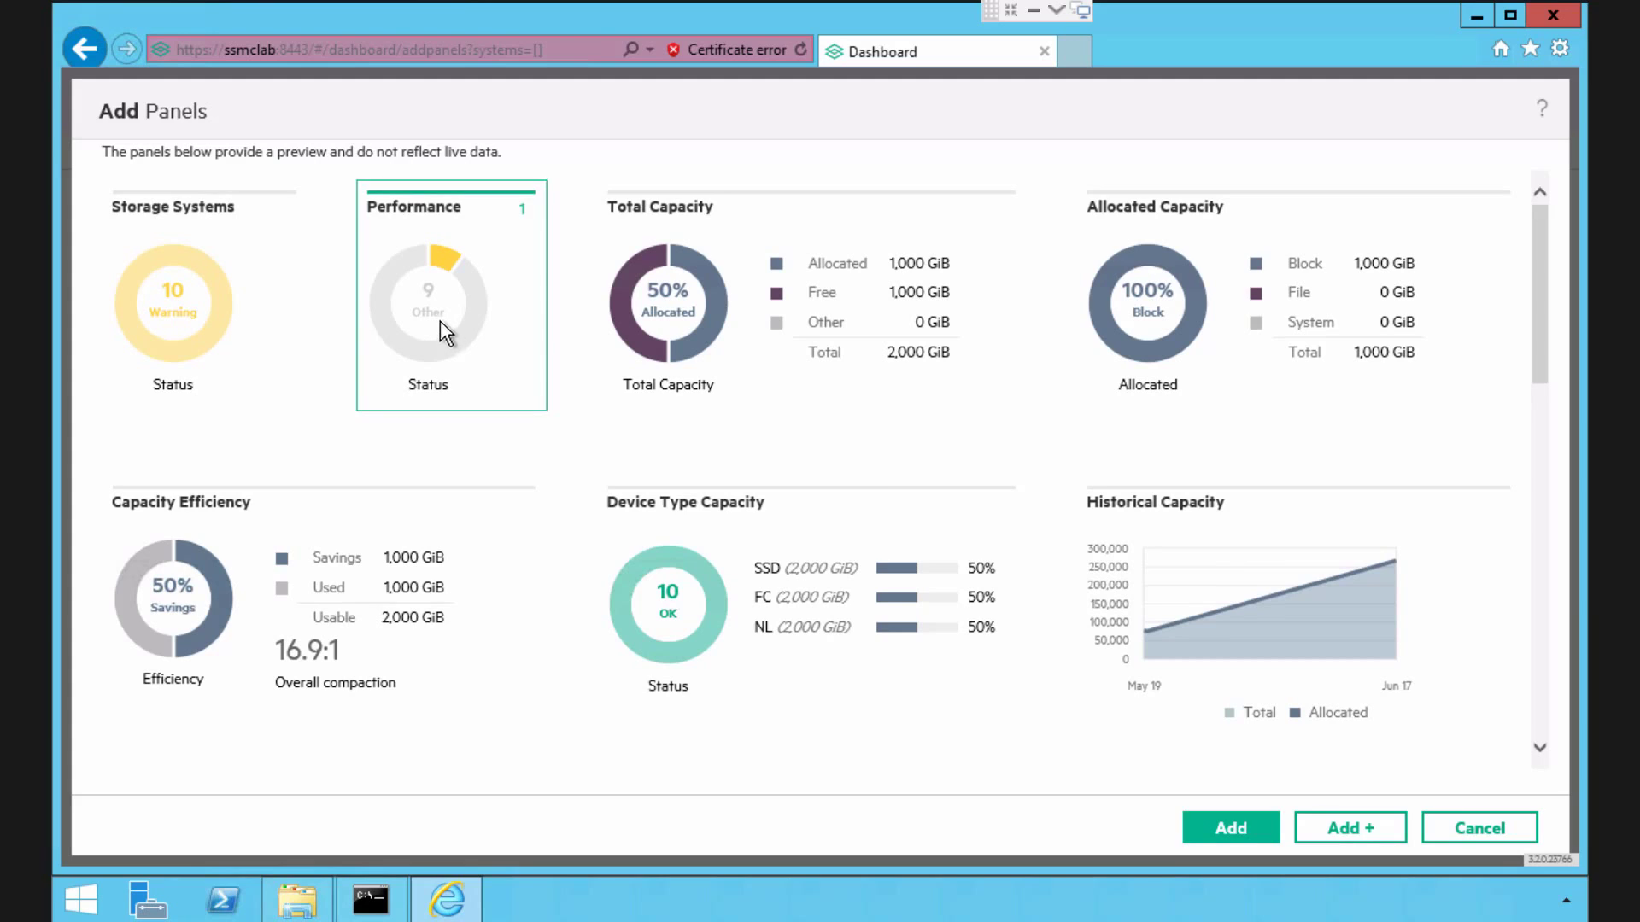
click(1349, 828)
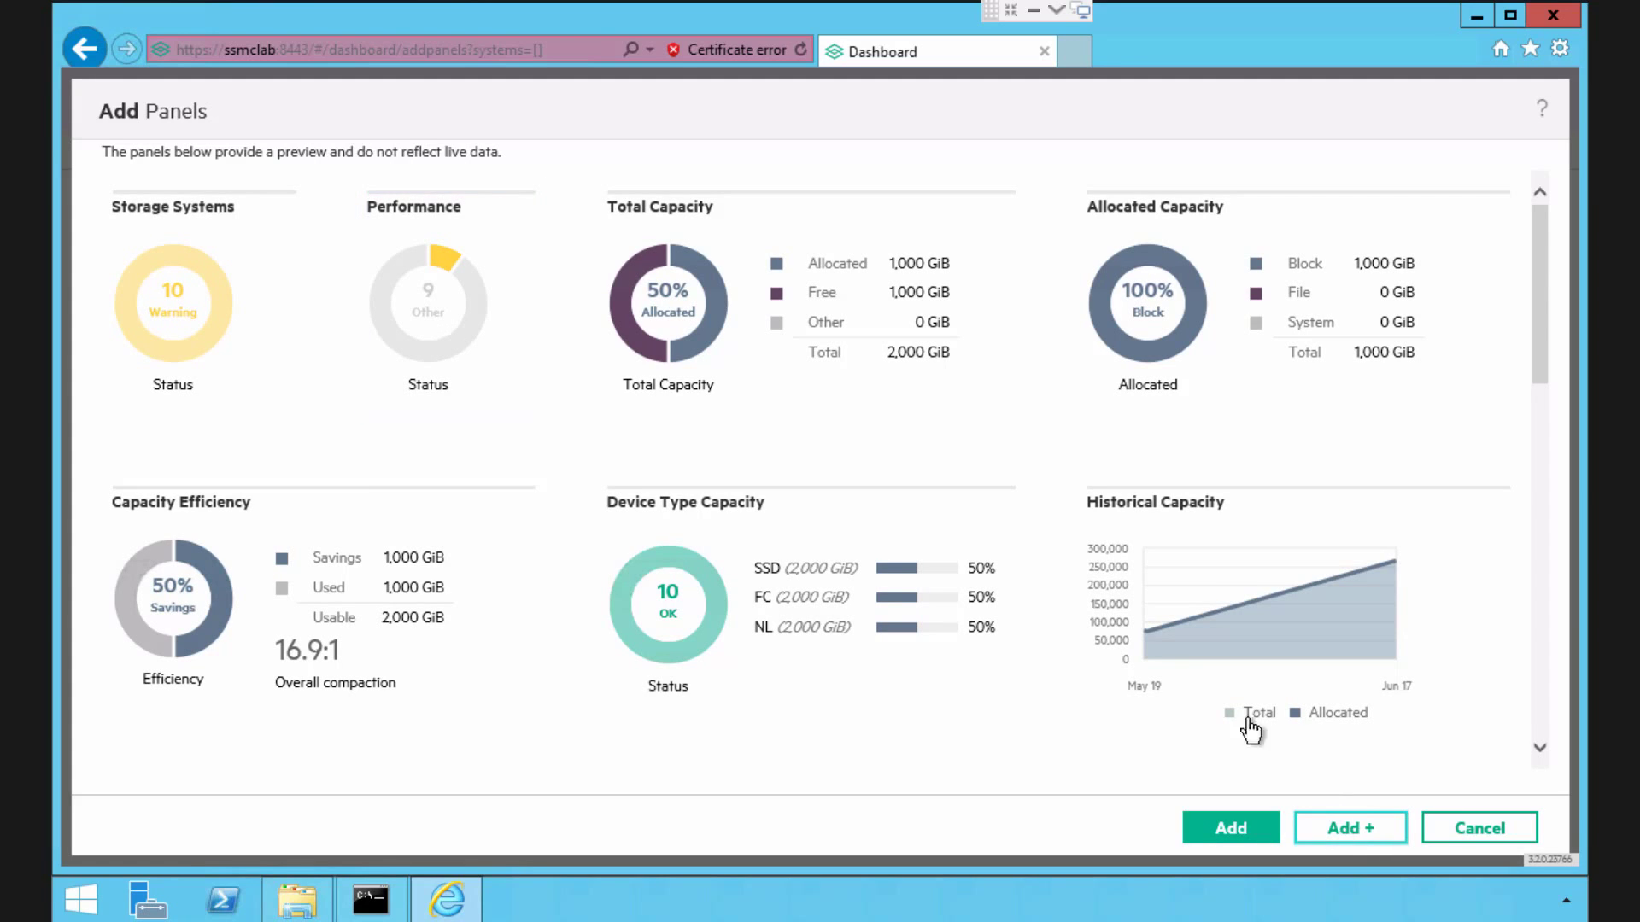
click(807, 325)
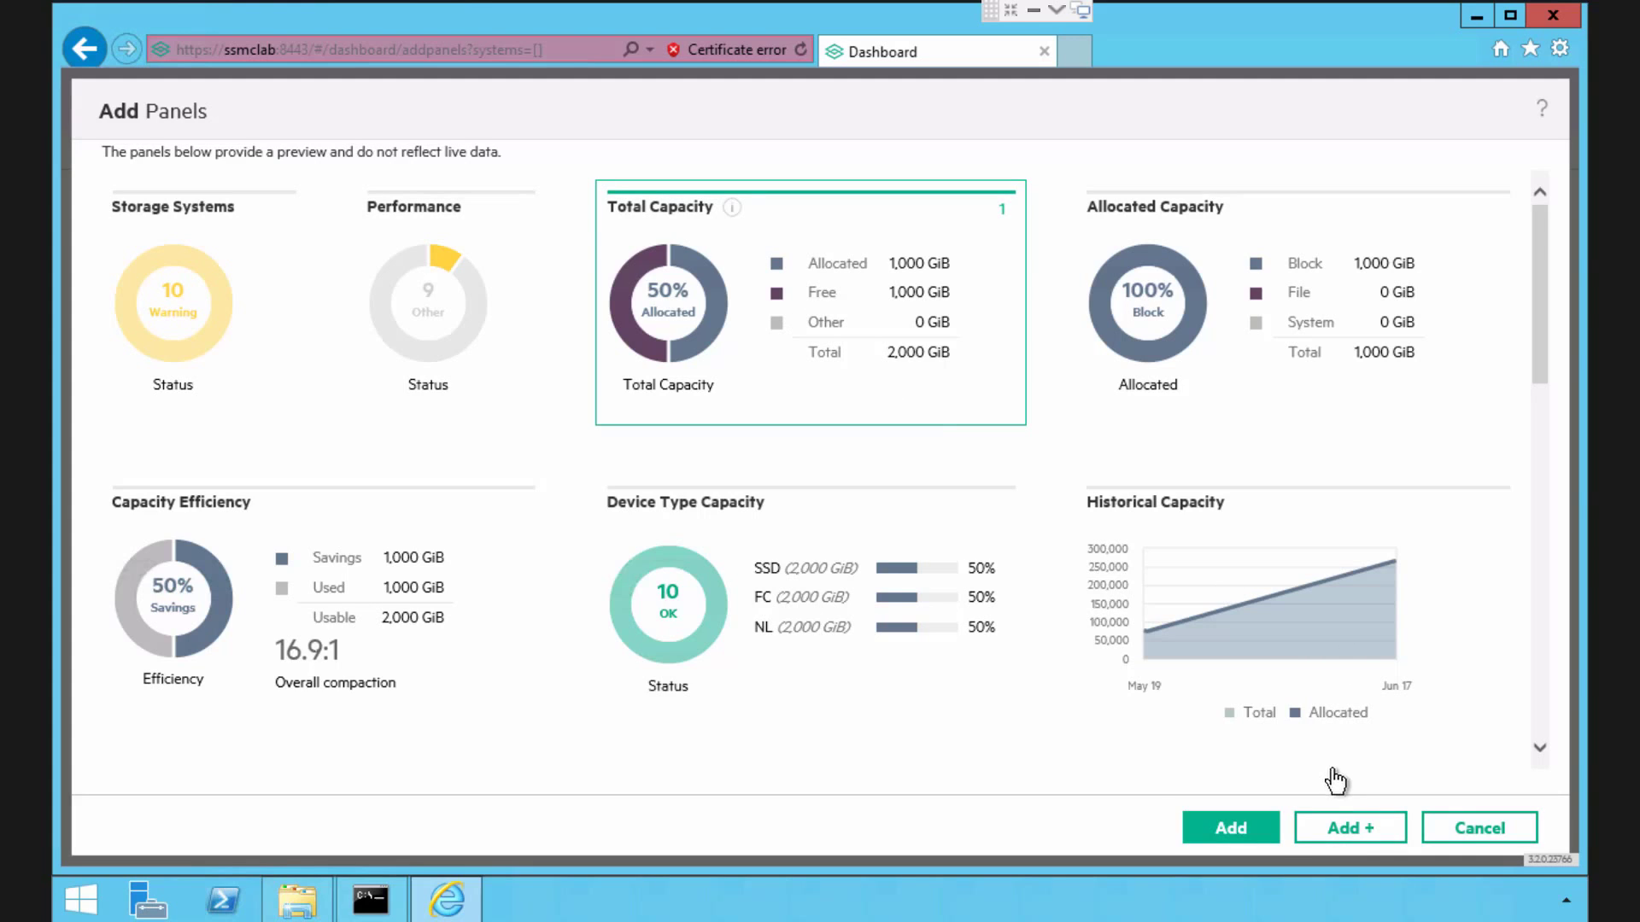
click(1231, 828)
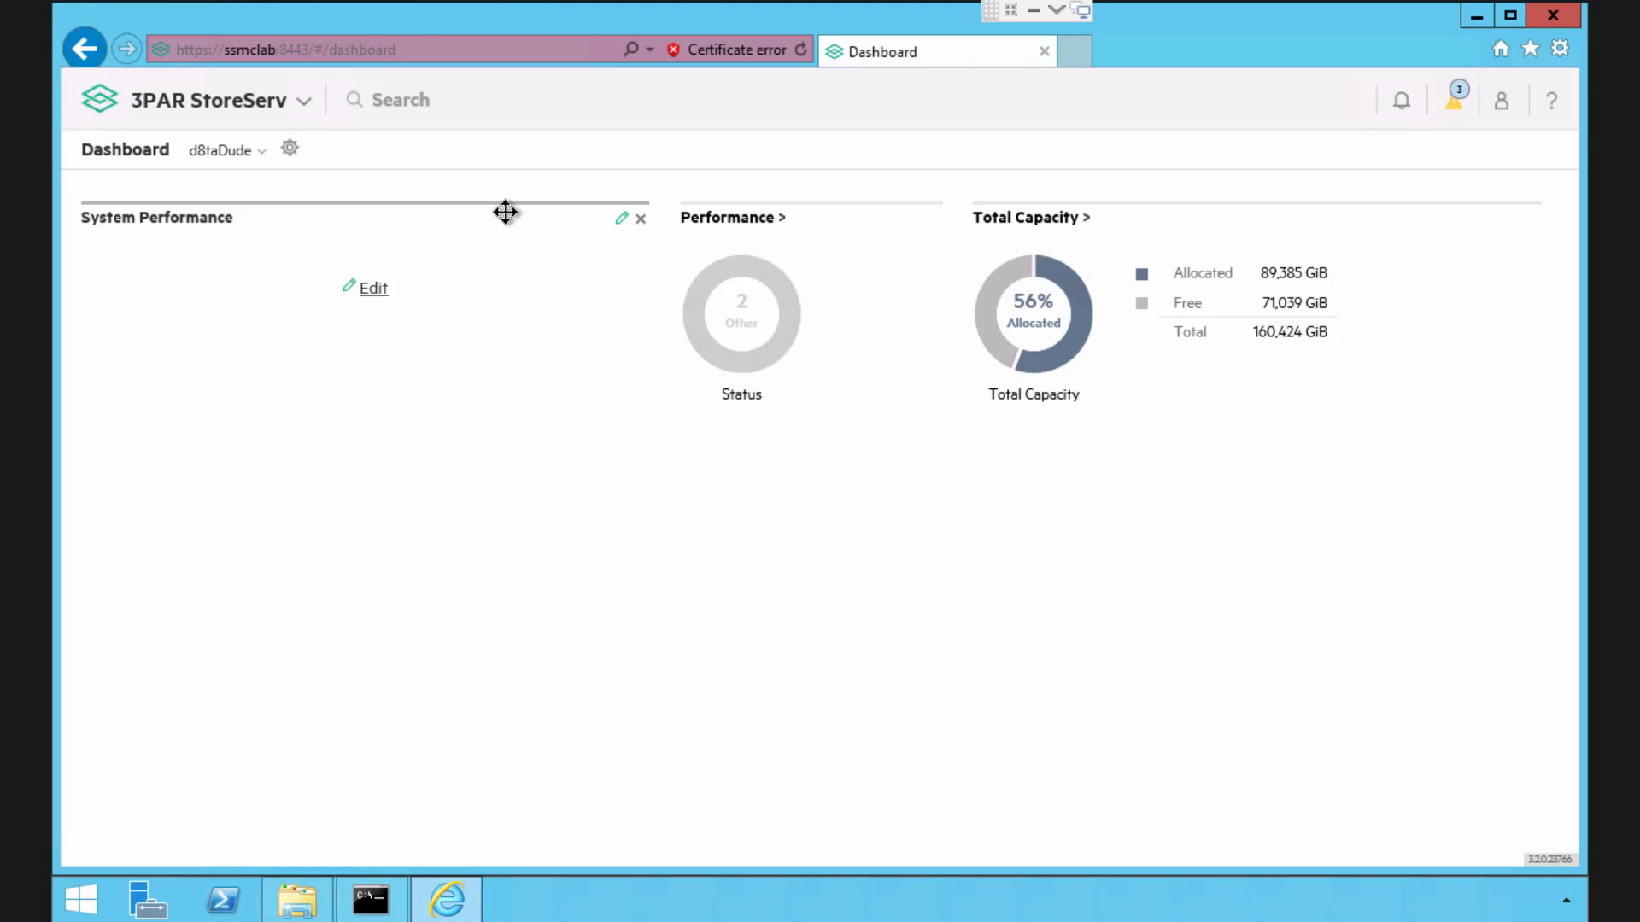
- Move the System Performance panel into the middle column, right of Performance
drag(505, 211, 700, 327)
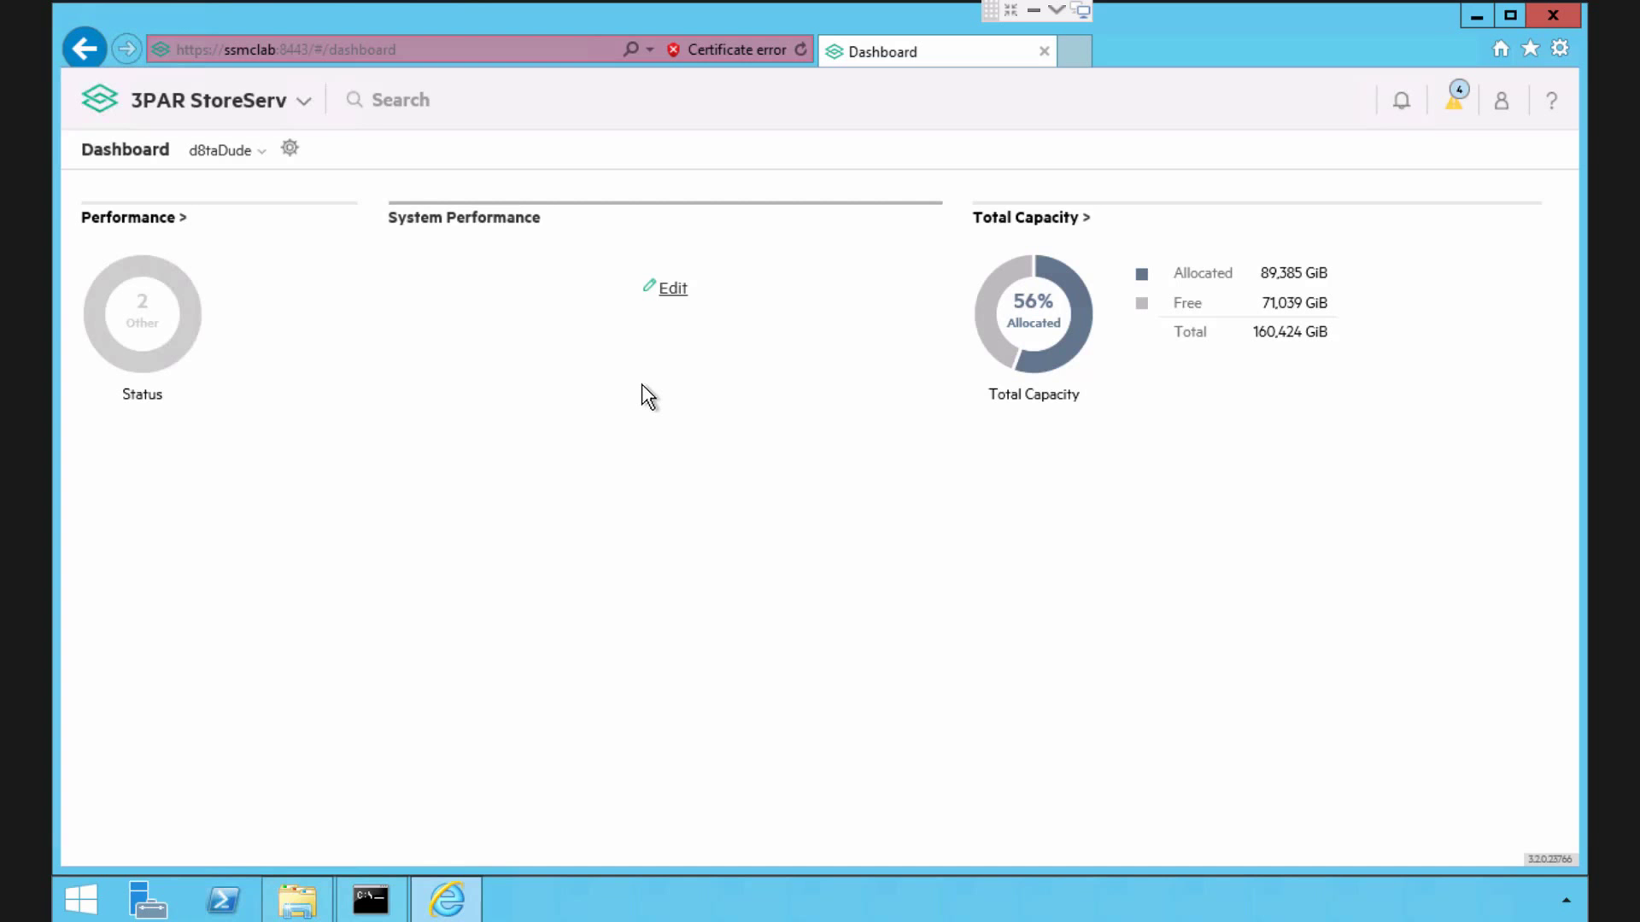
- Retitle the panel 'System Performance DC1' and chart Service Time, Bandwidth and IOPs over 1 Day
click(672, 290)
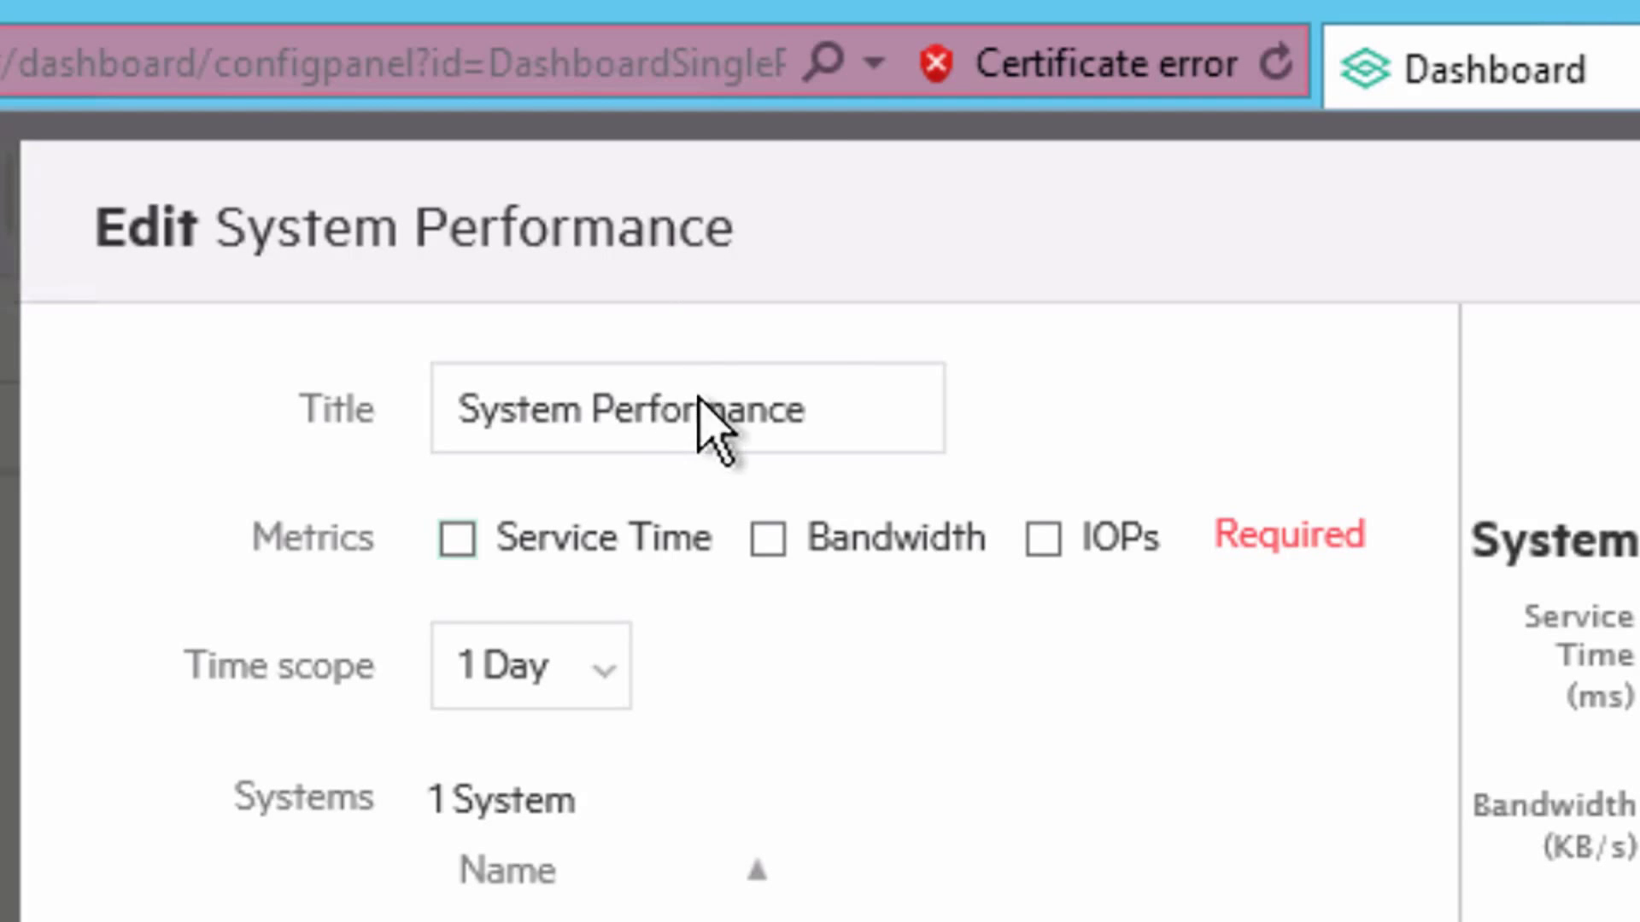
click(905, 416)
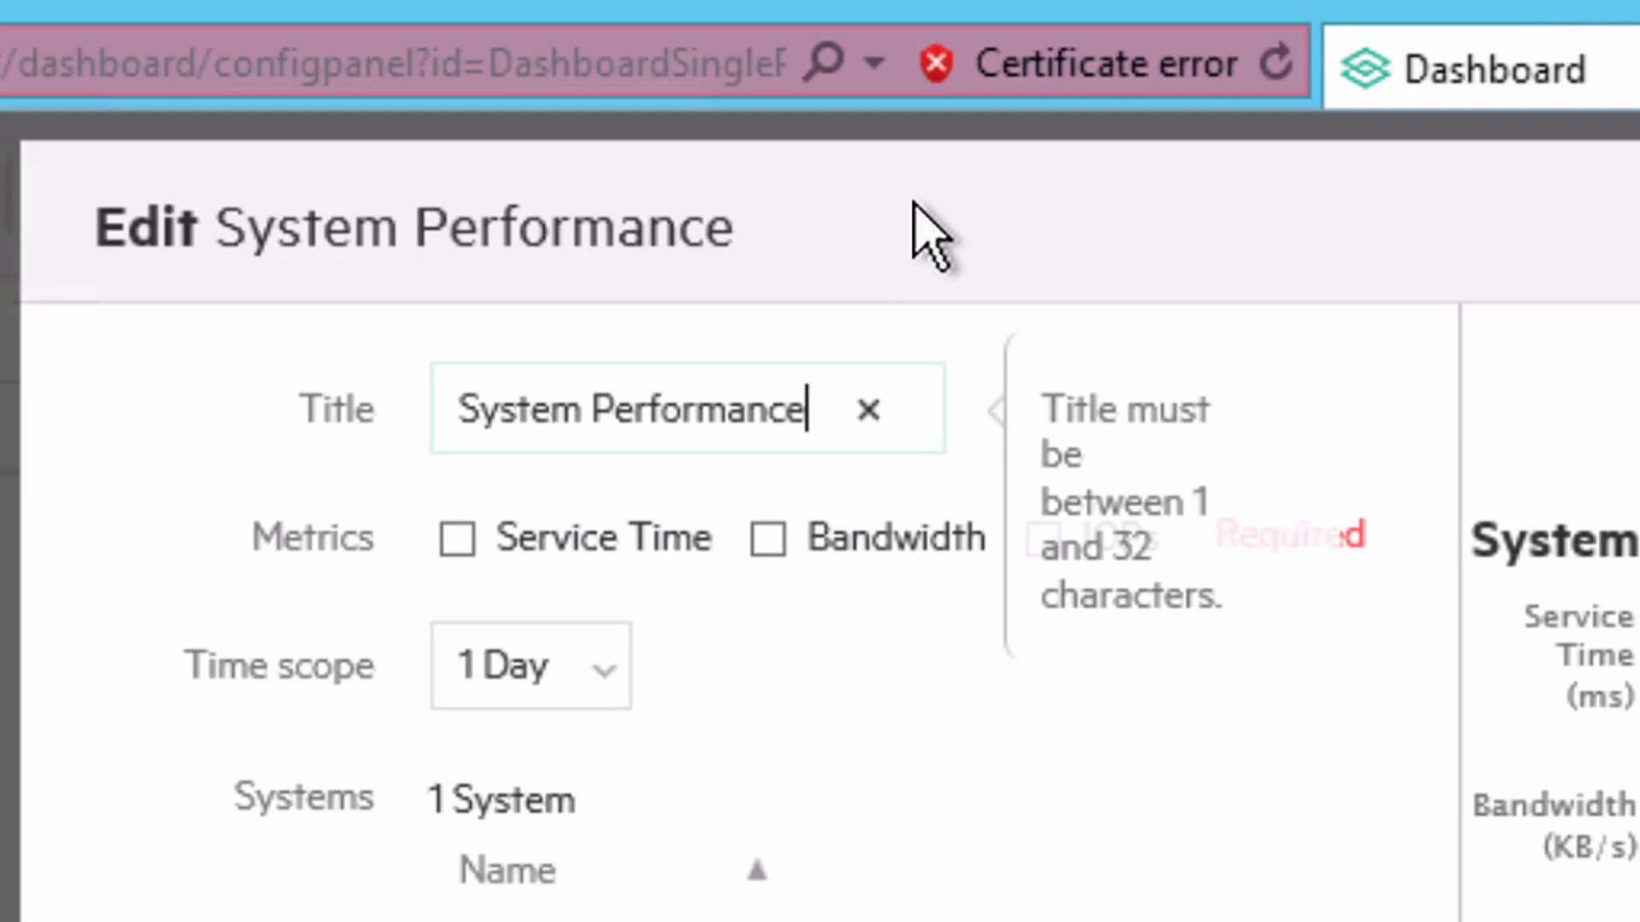
text(DC)
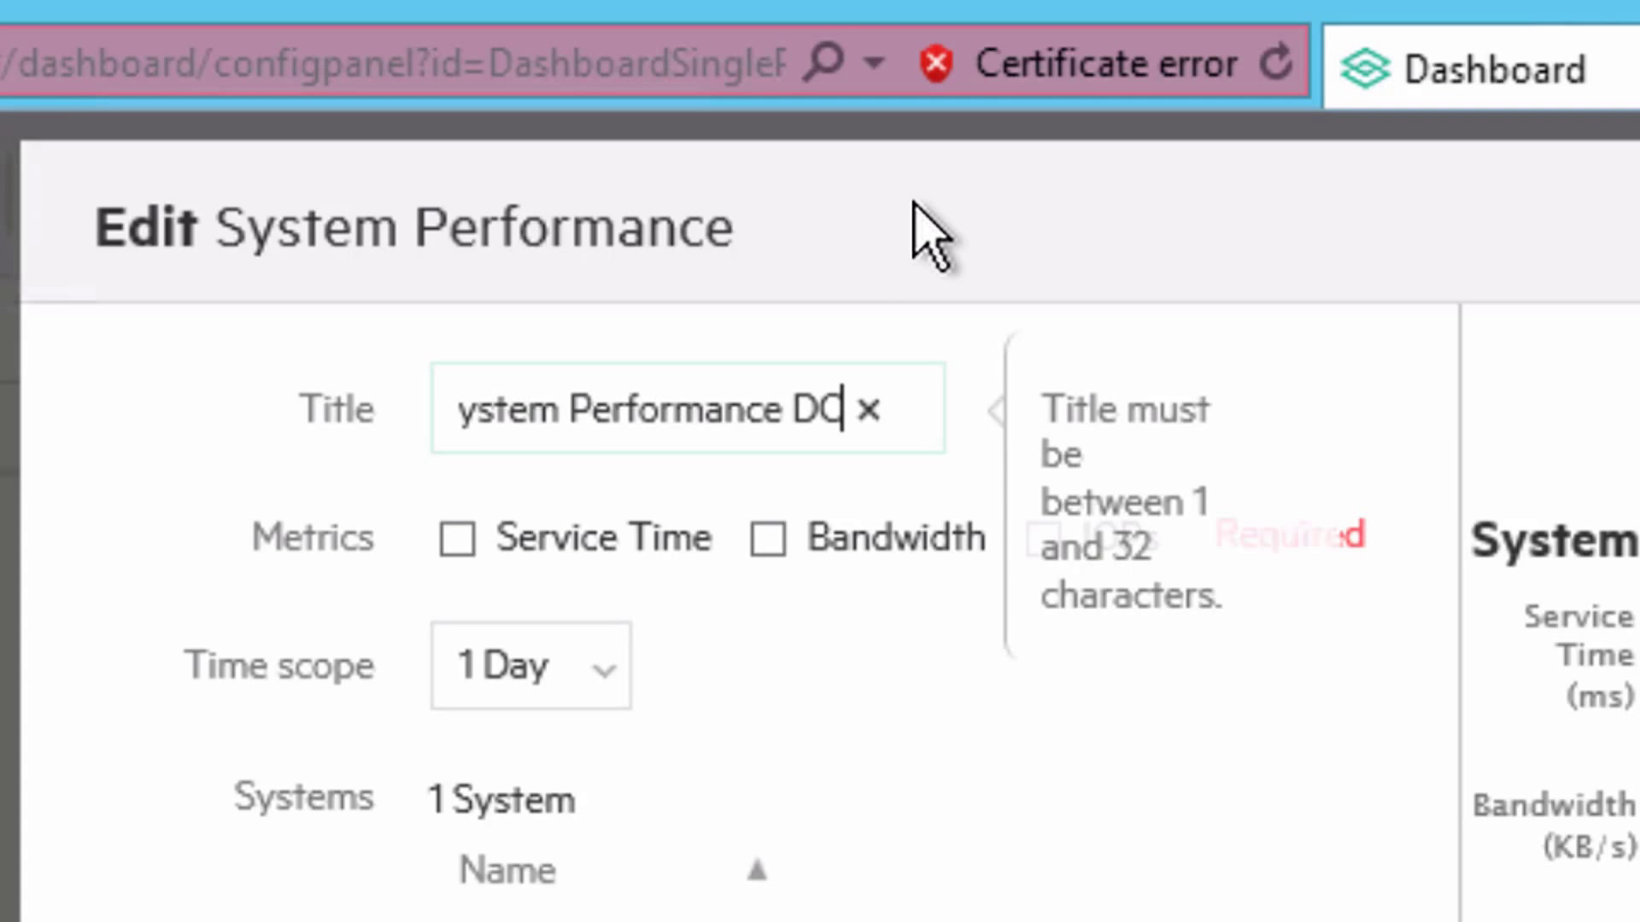
text(1)
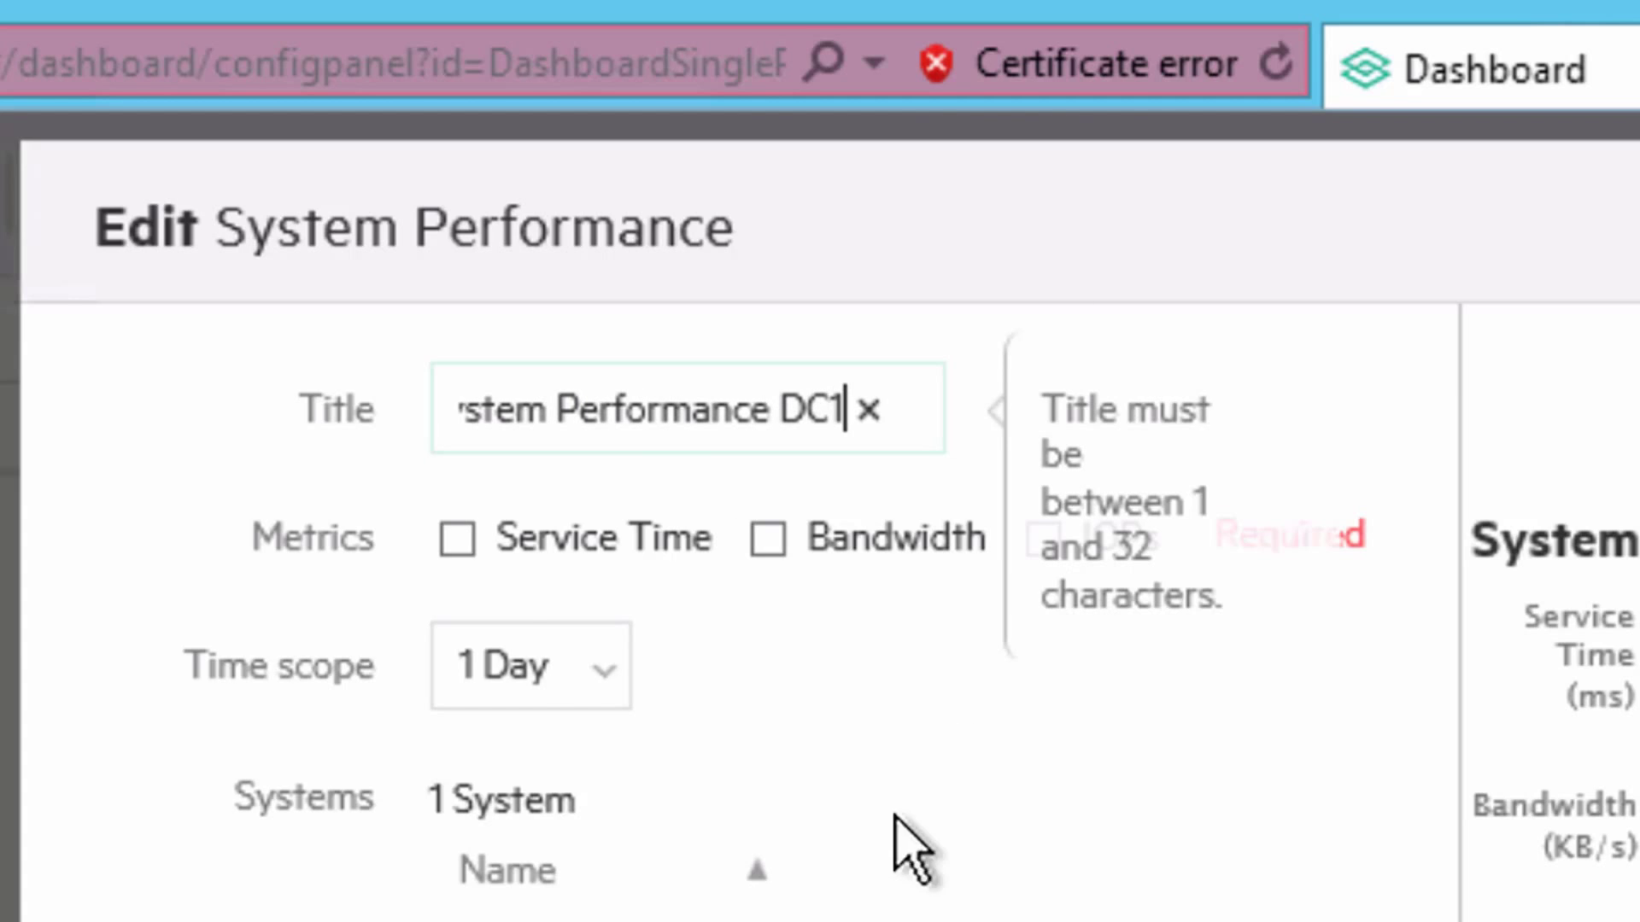
click(459, 546)
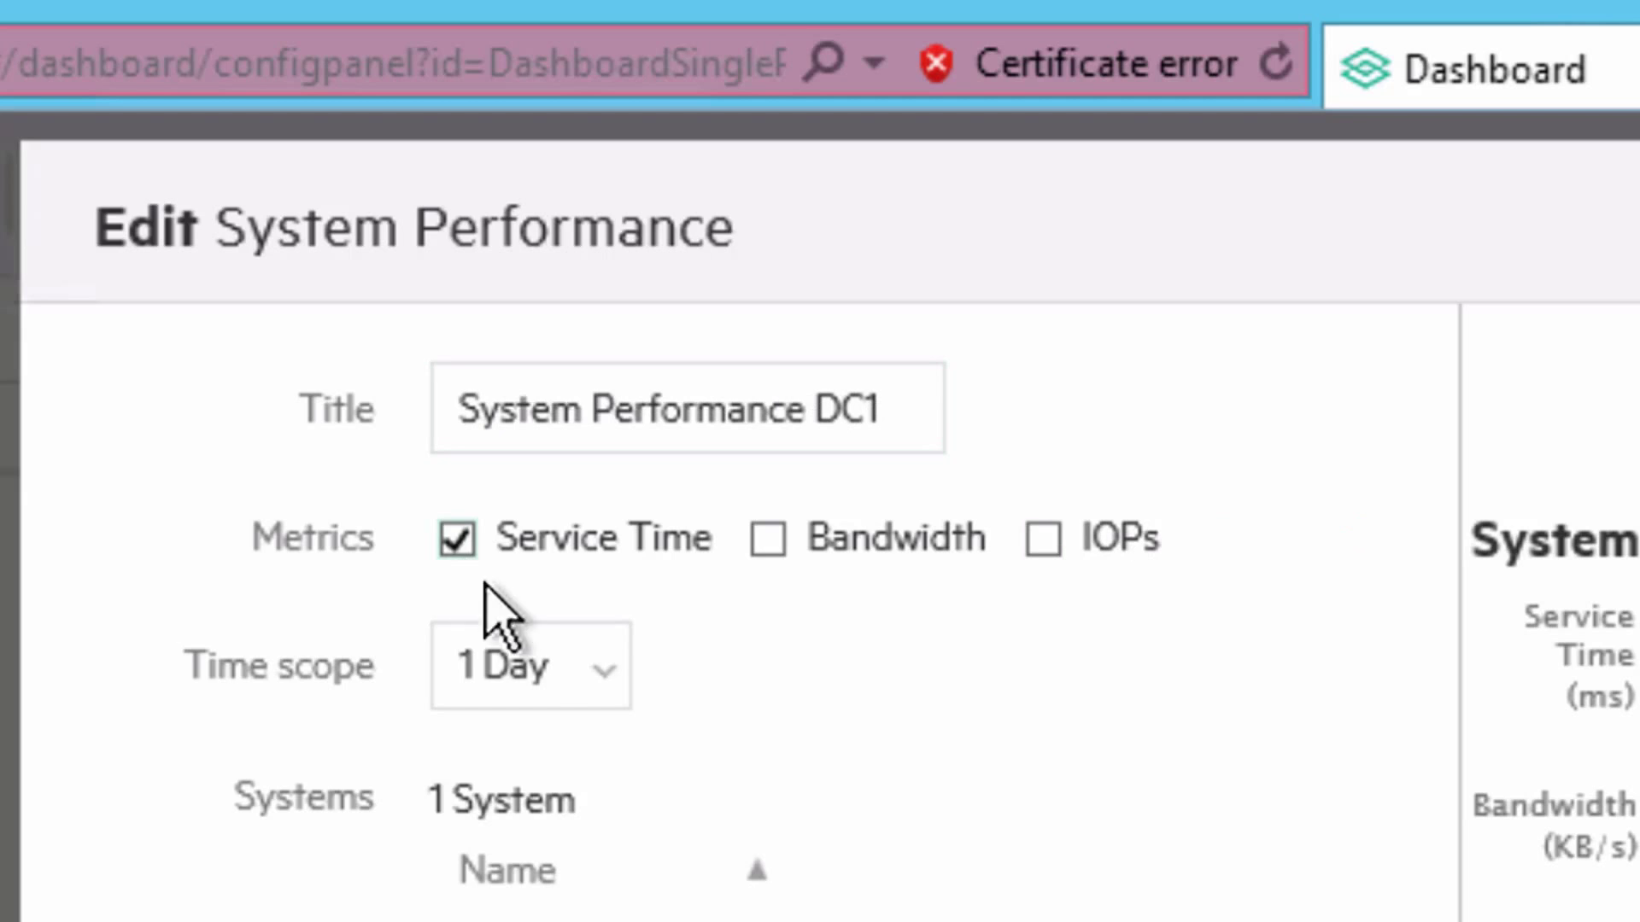
click(768, 552)
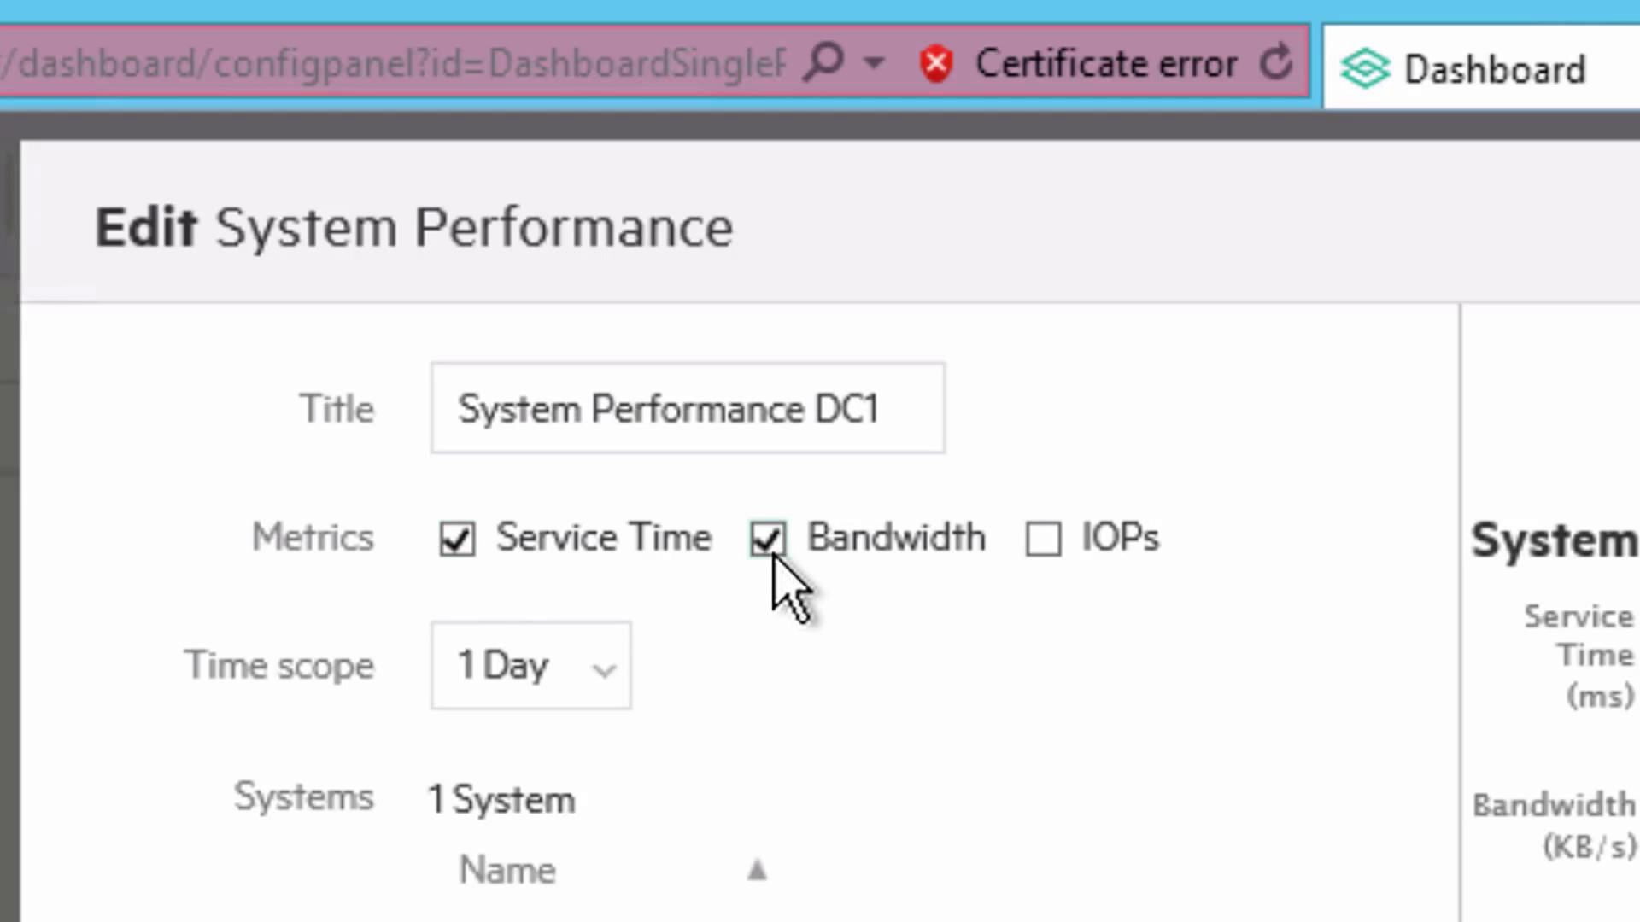
click(1043, 551)
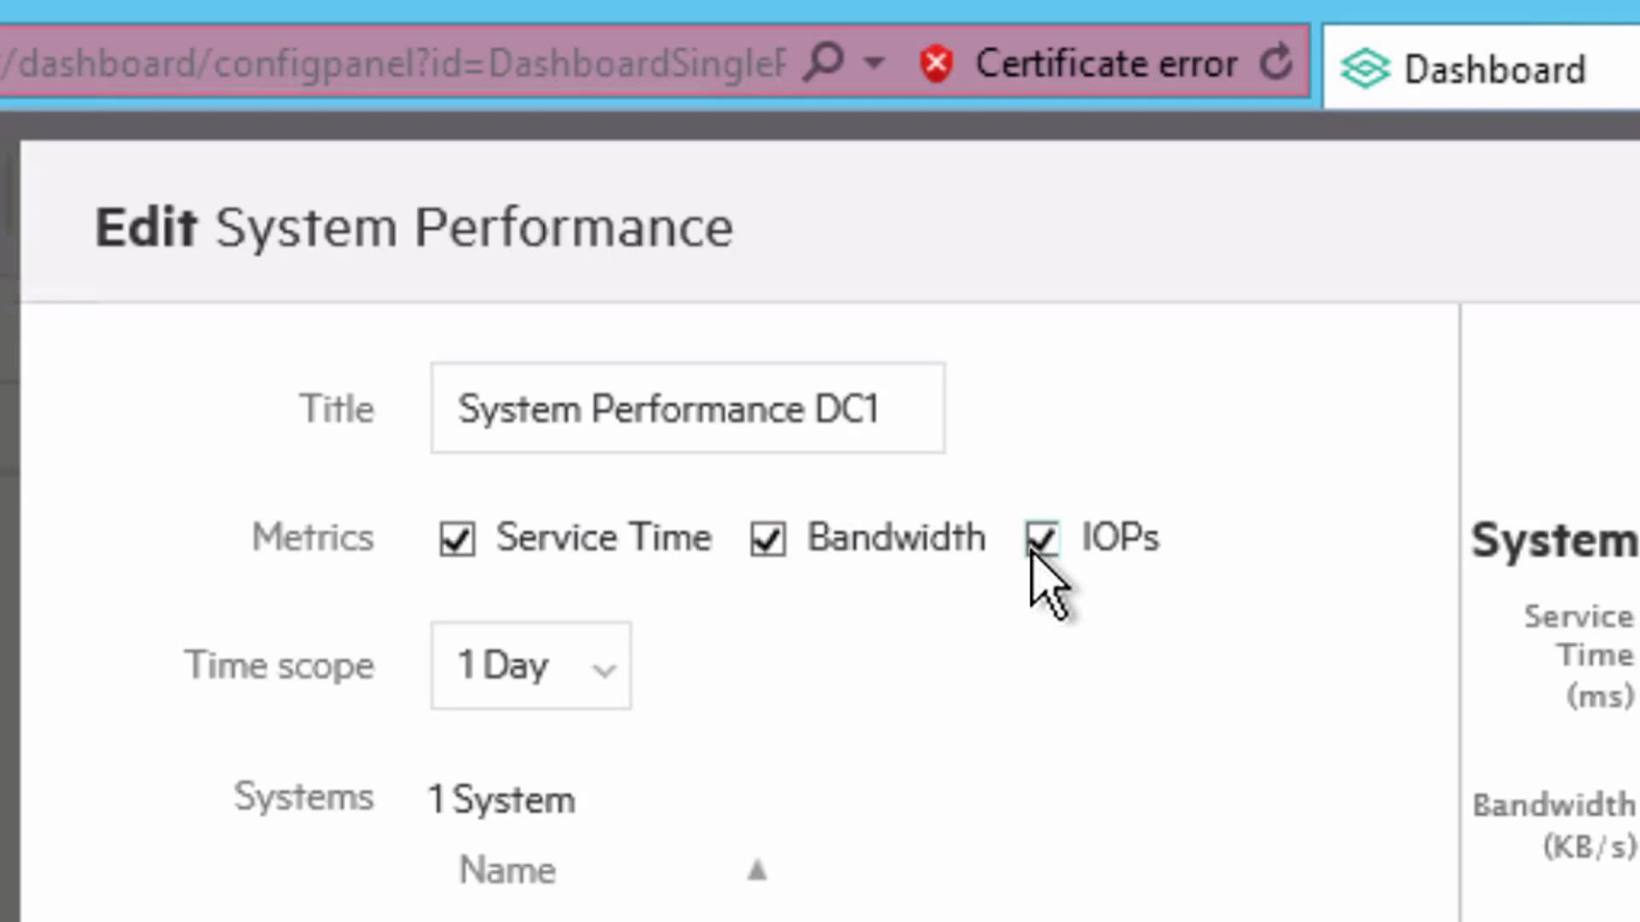
click(616, 683)
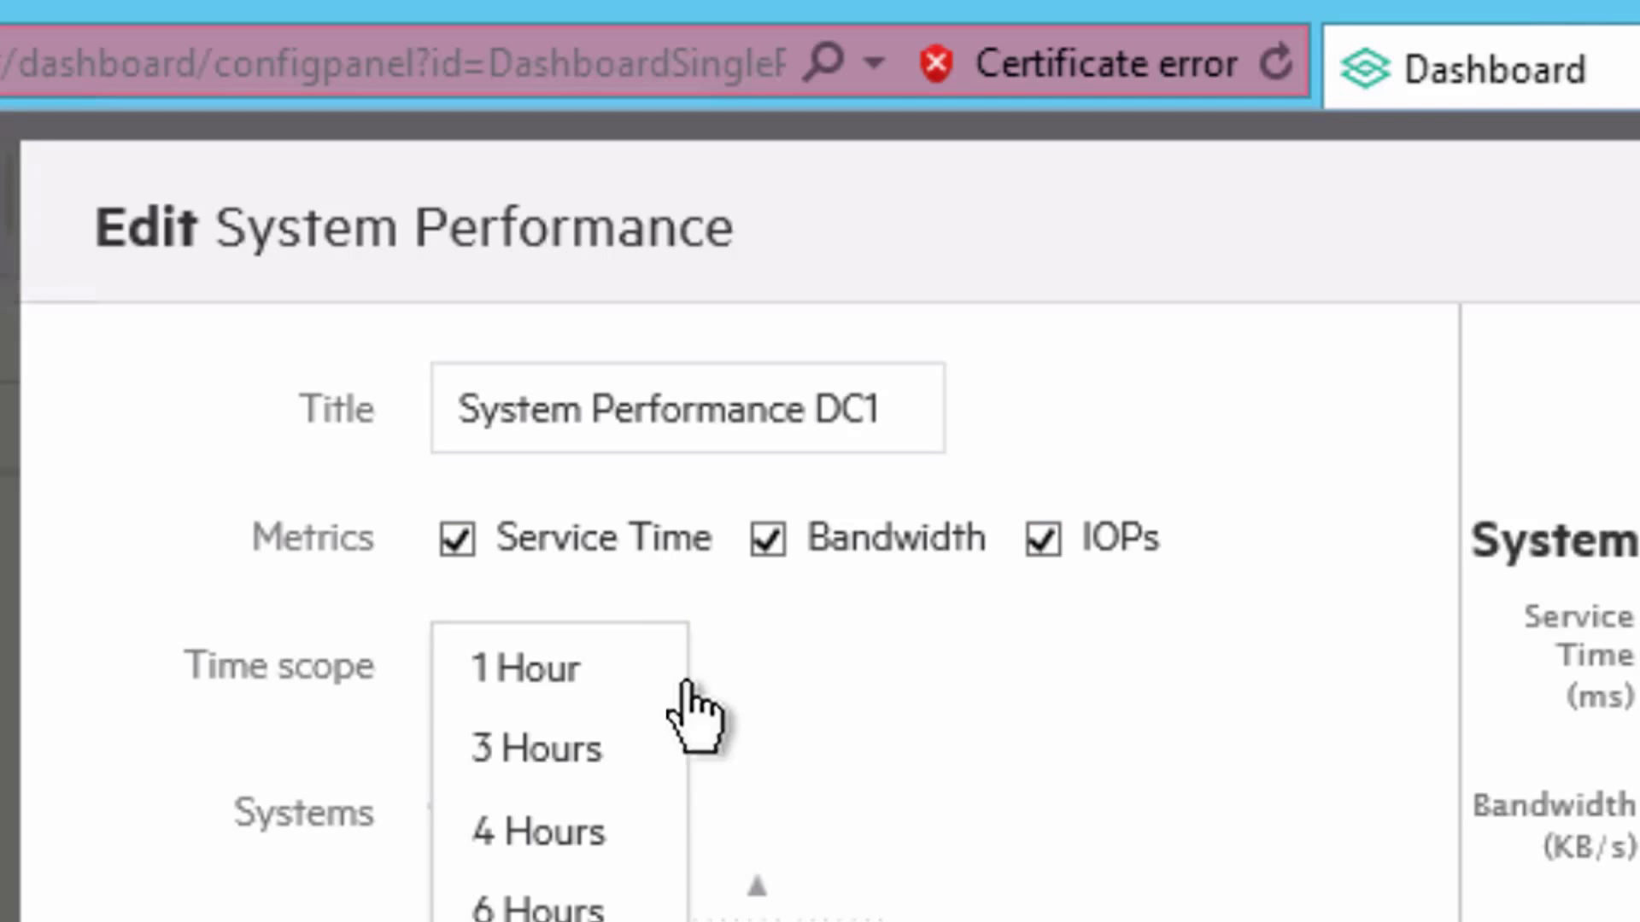
click(1126, 749)
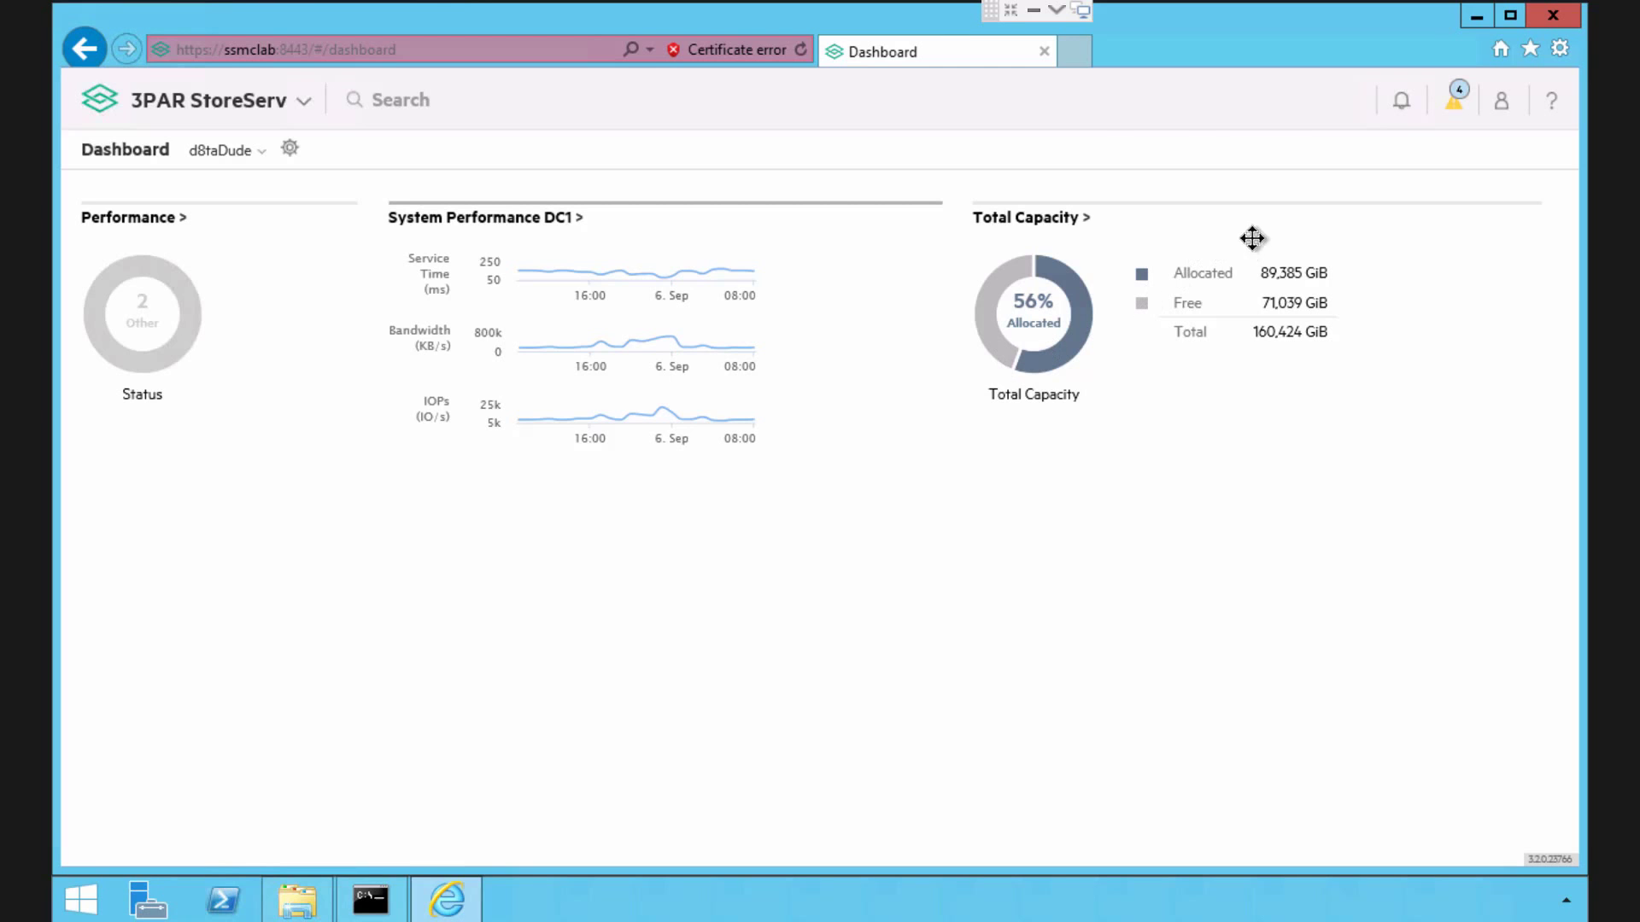
- Exclude NL devices from the Total Capacity panel and retitle it 'Total Capacity FC'
mouse_move(1365, 242)
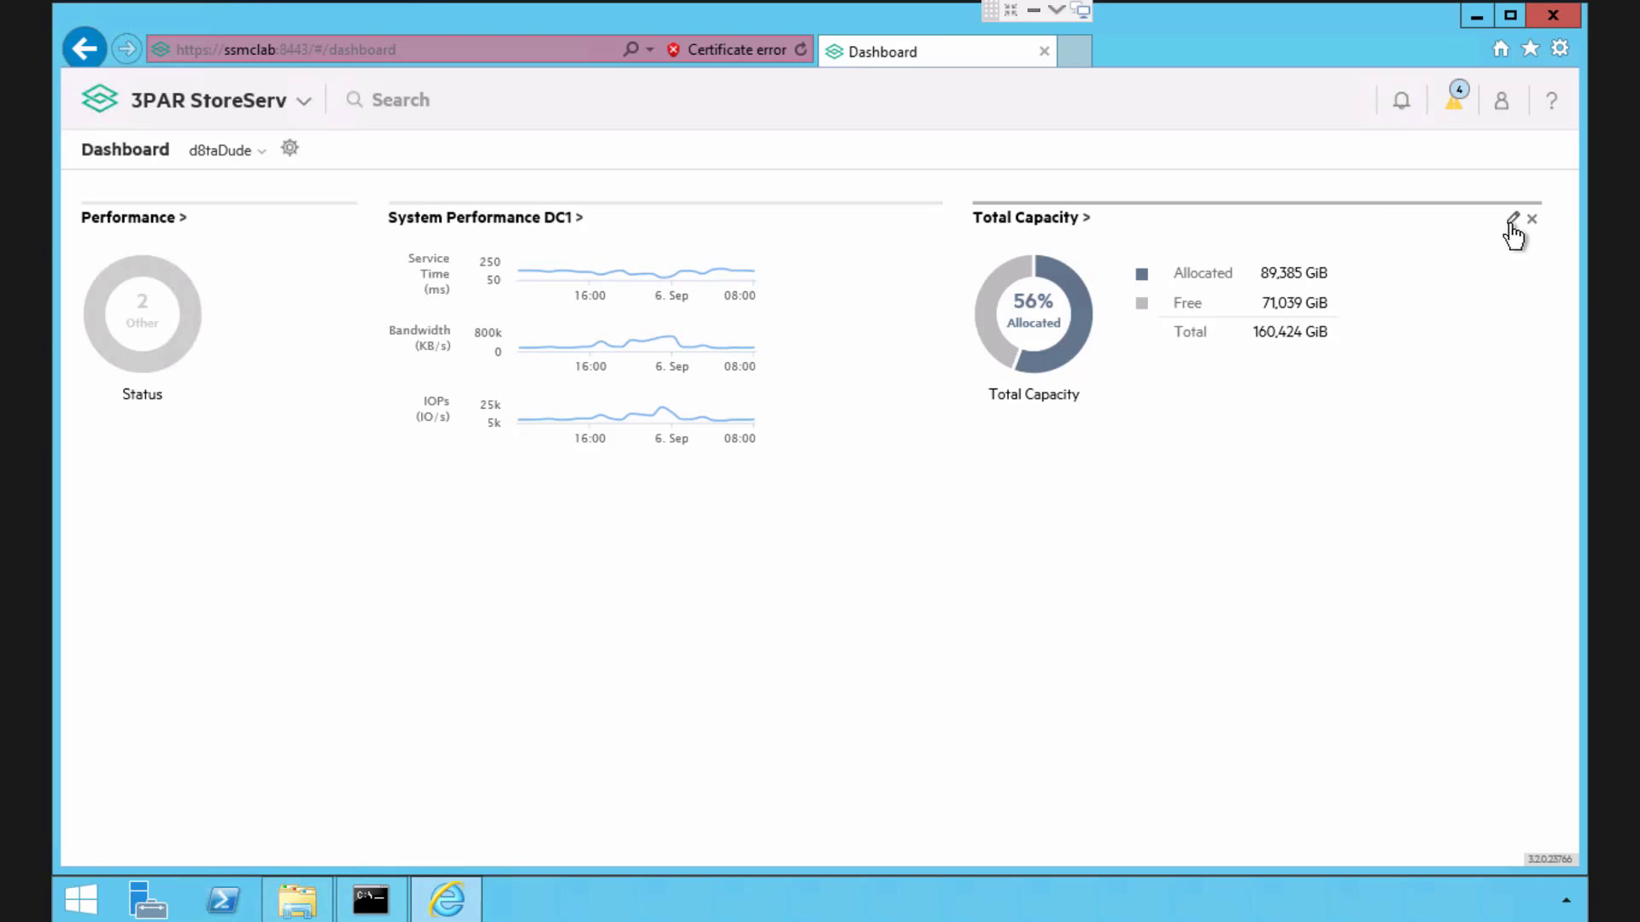
click(1512, 225)
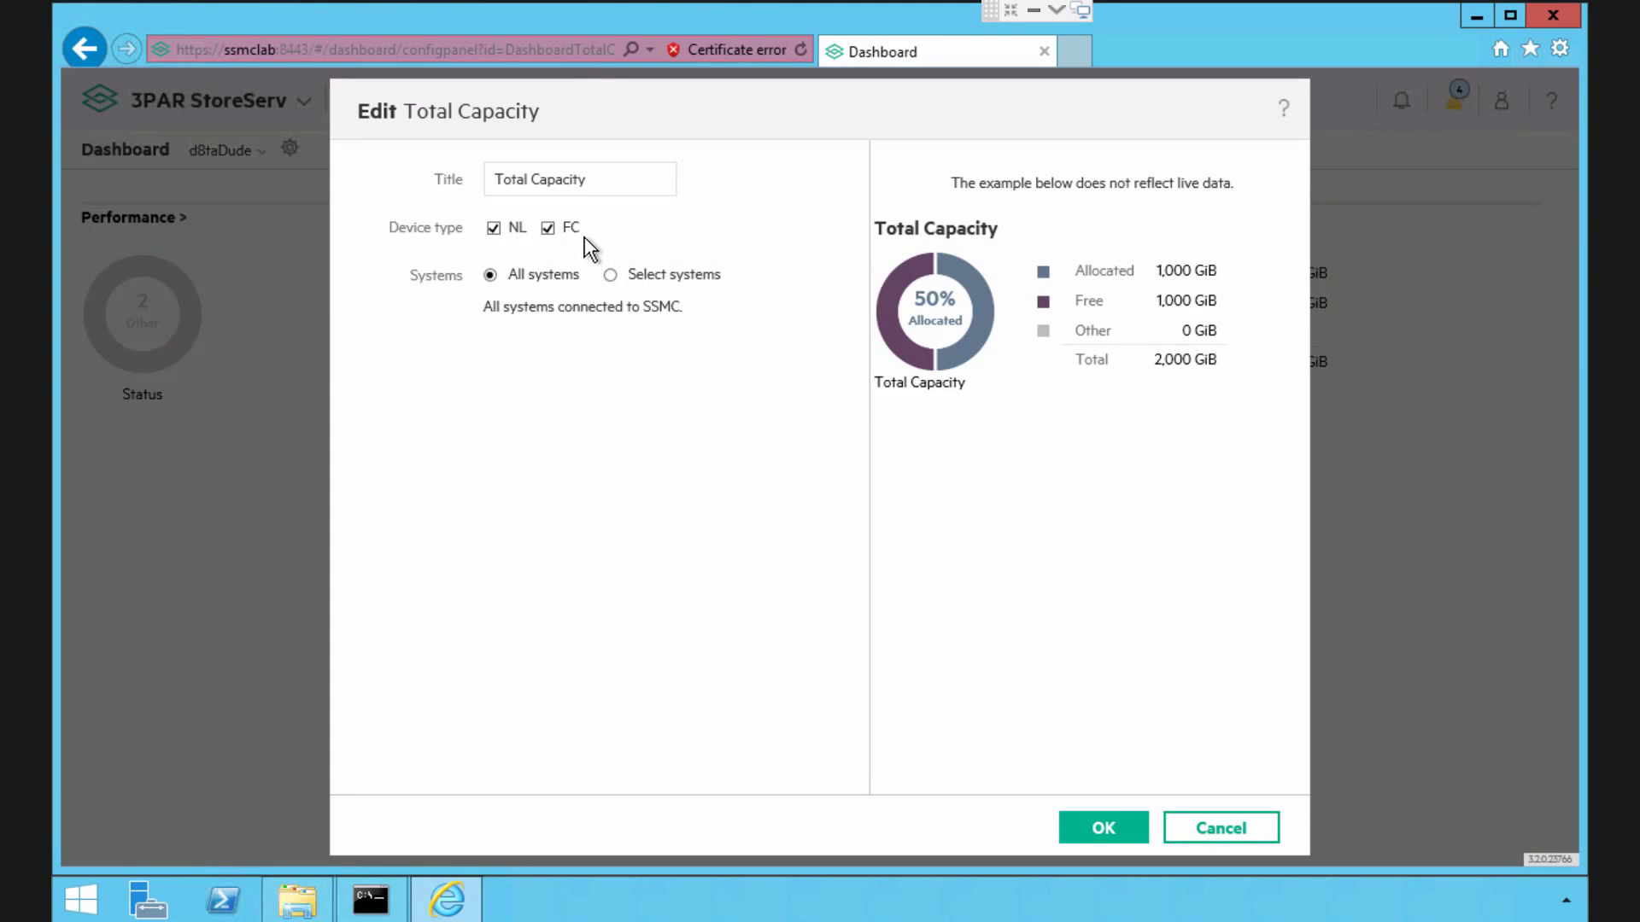
click(494, 228)
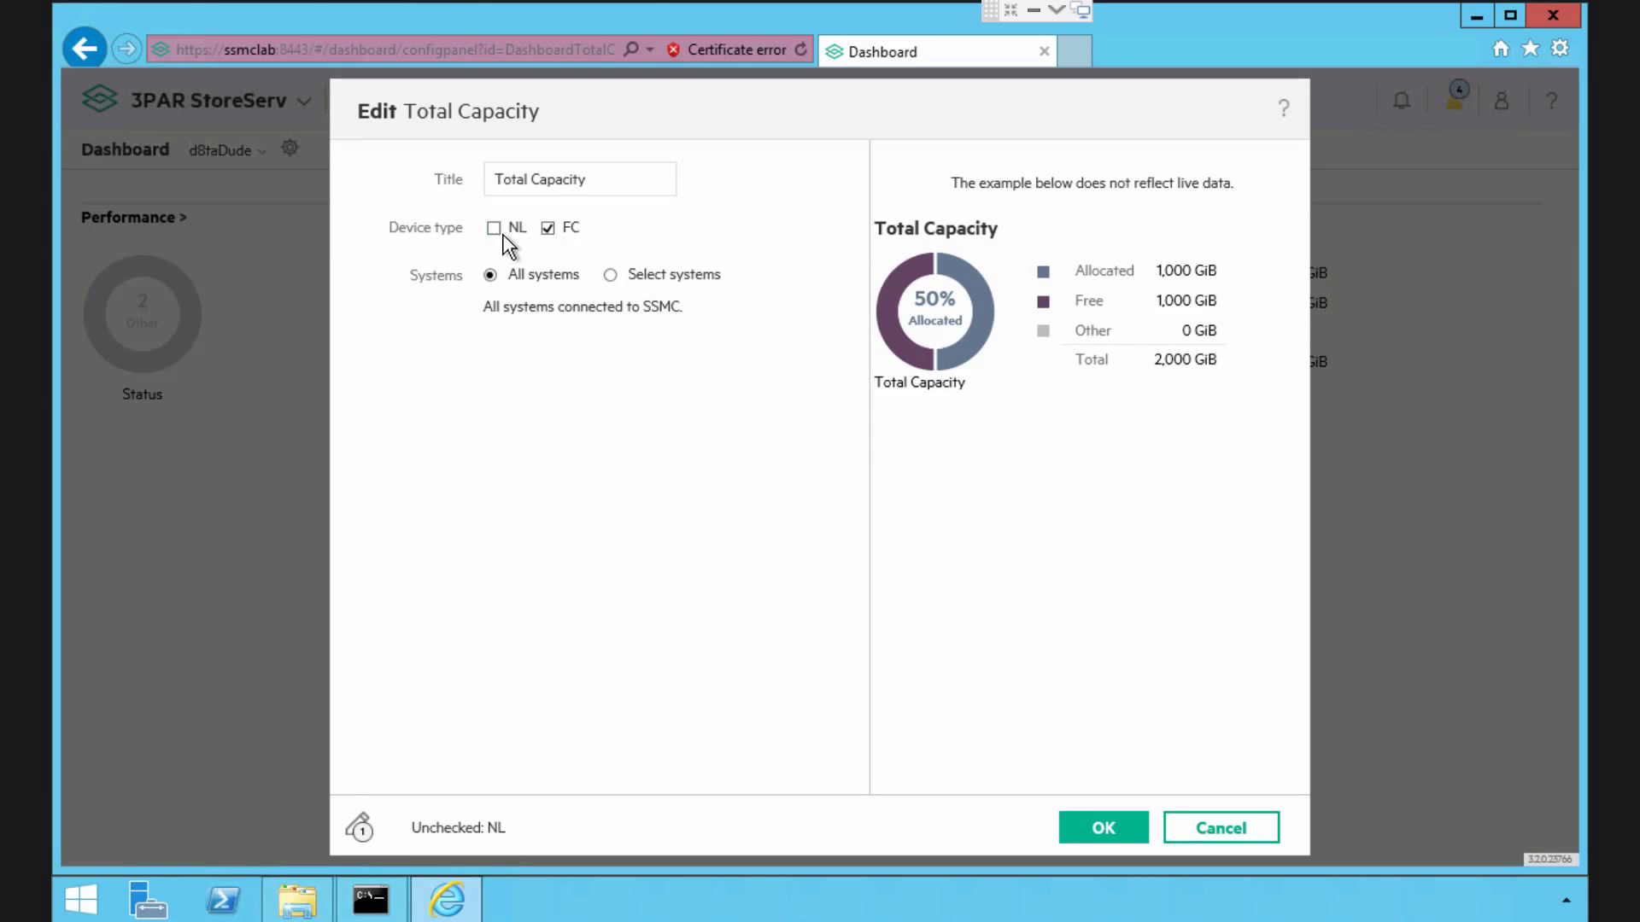
click(609, 186)
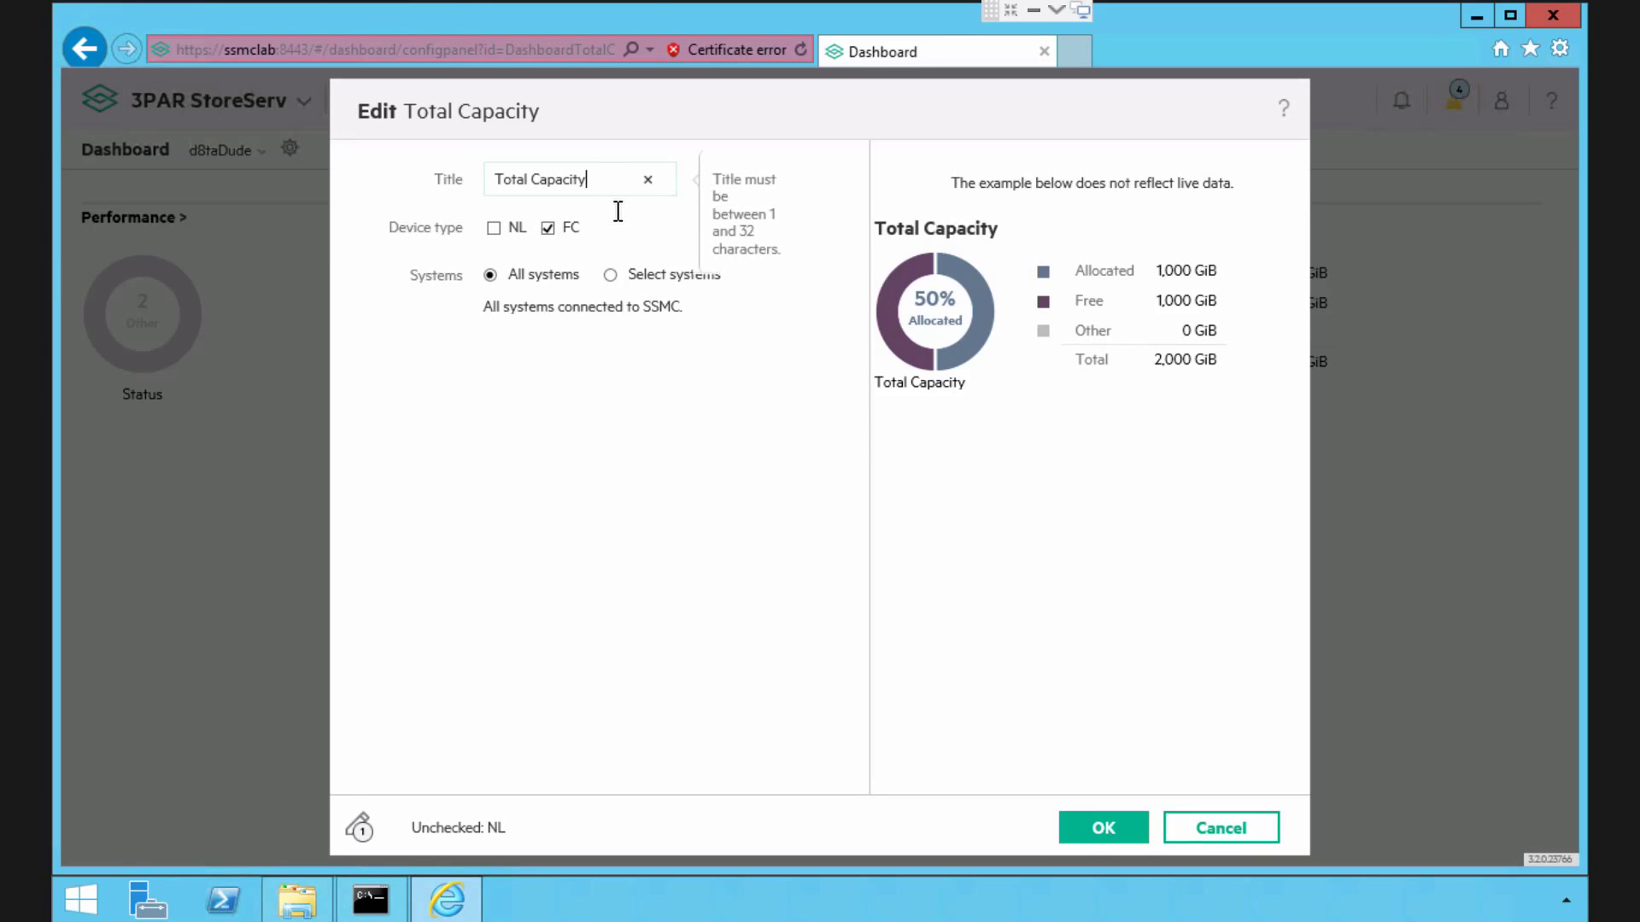
text(FC)
click(1087, 842)
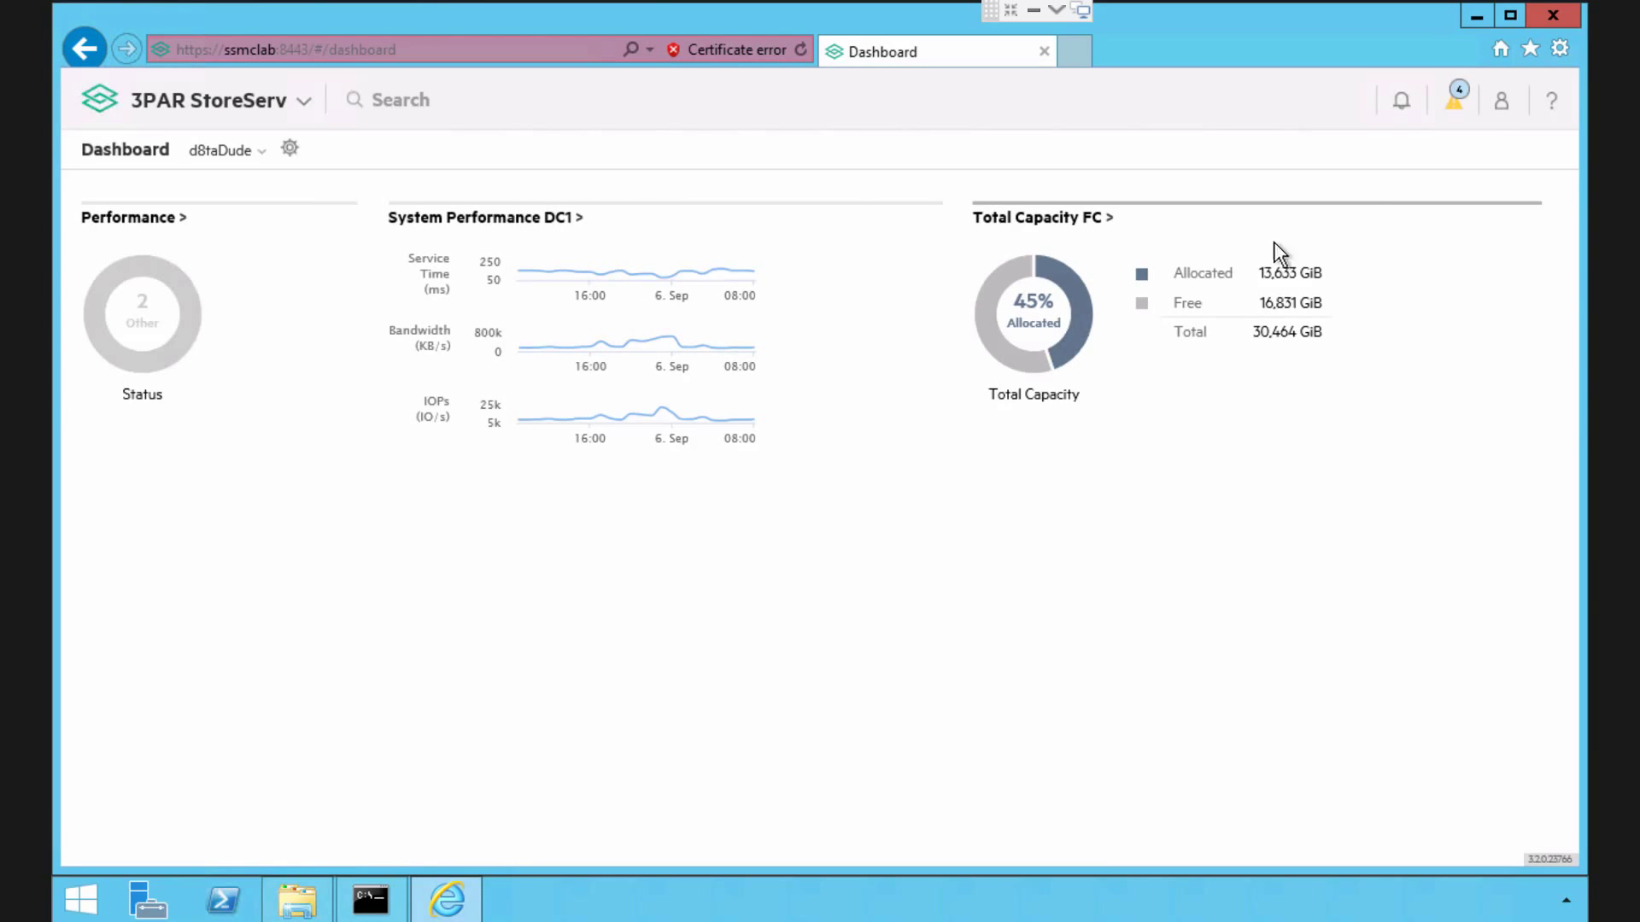
- Open the main menu to reach the Ports list
click(1401, 102)
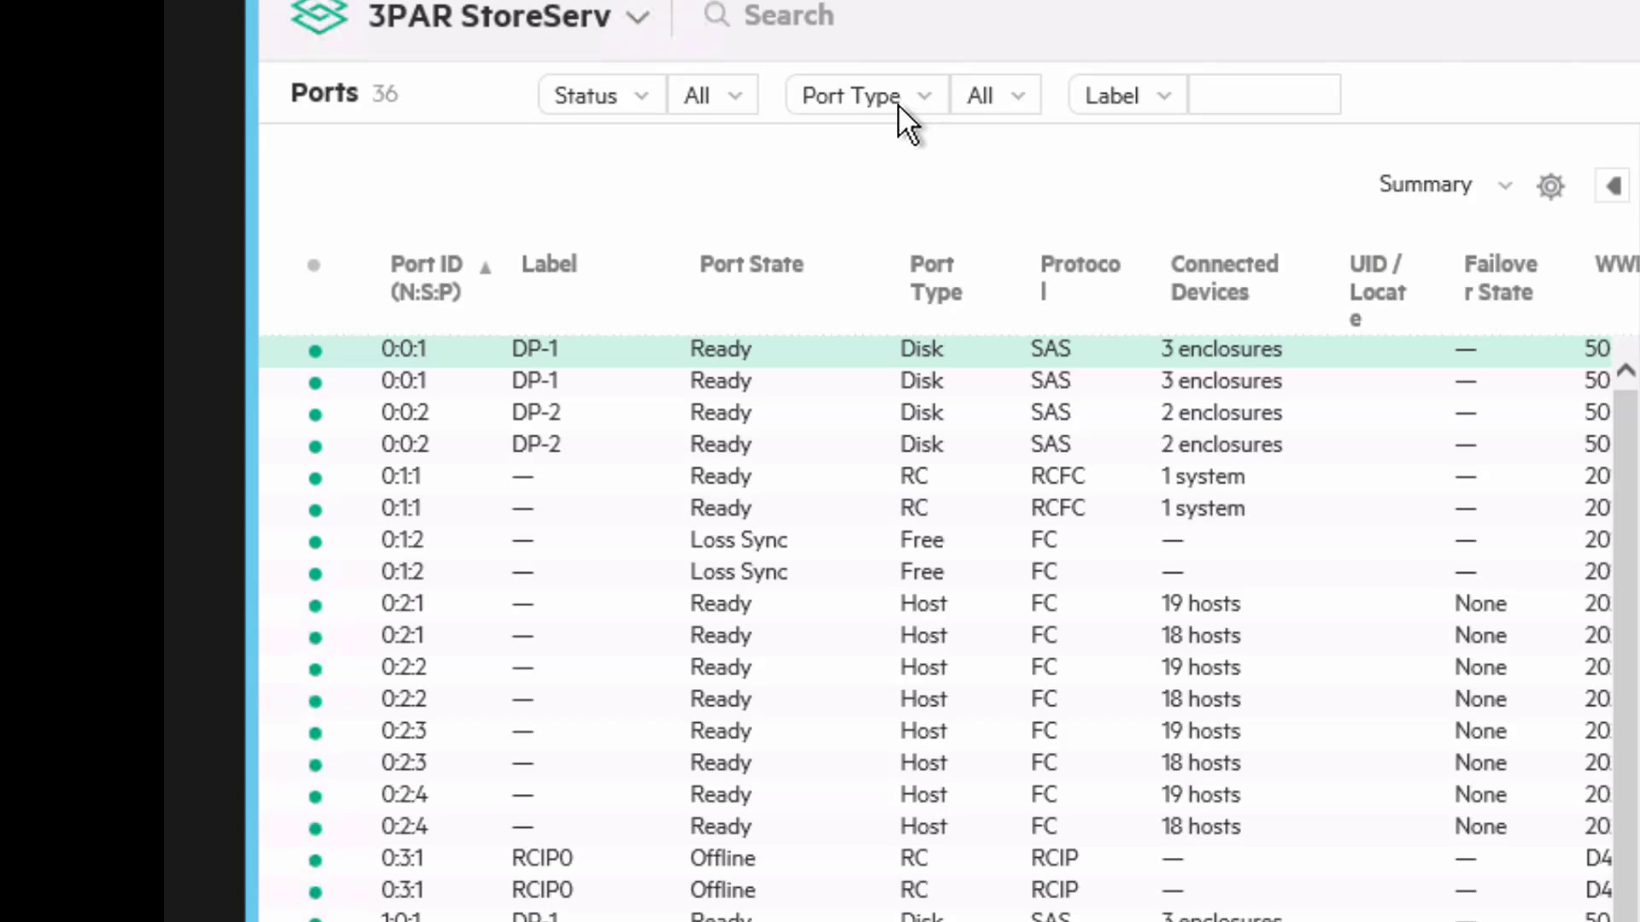
- Filter the Ports list to Disk port type, then switch the filter attribute to Port ID (N:S:P)
click(1023, 95)
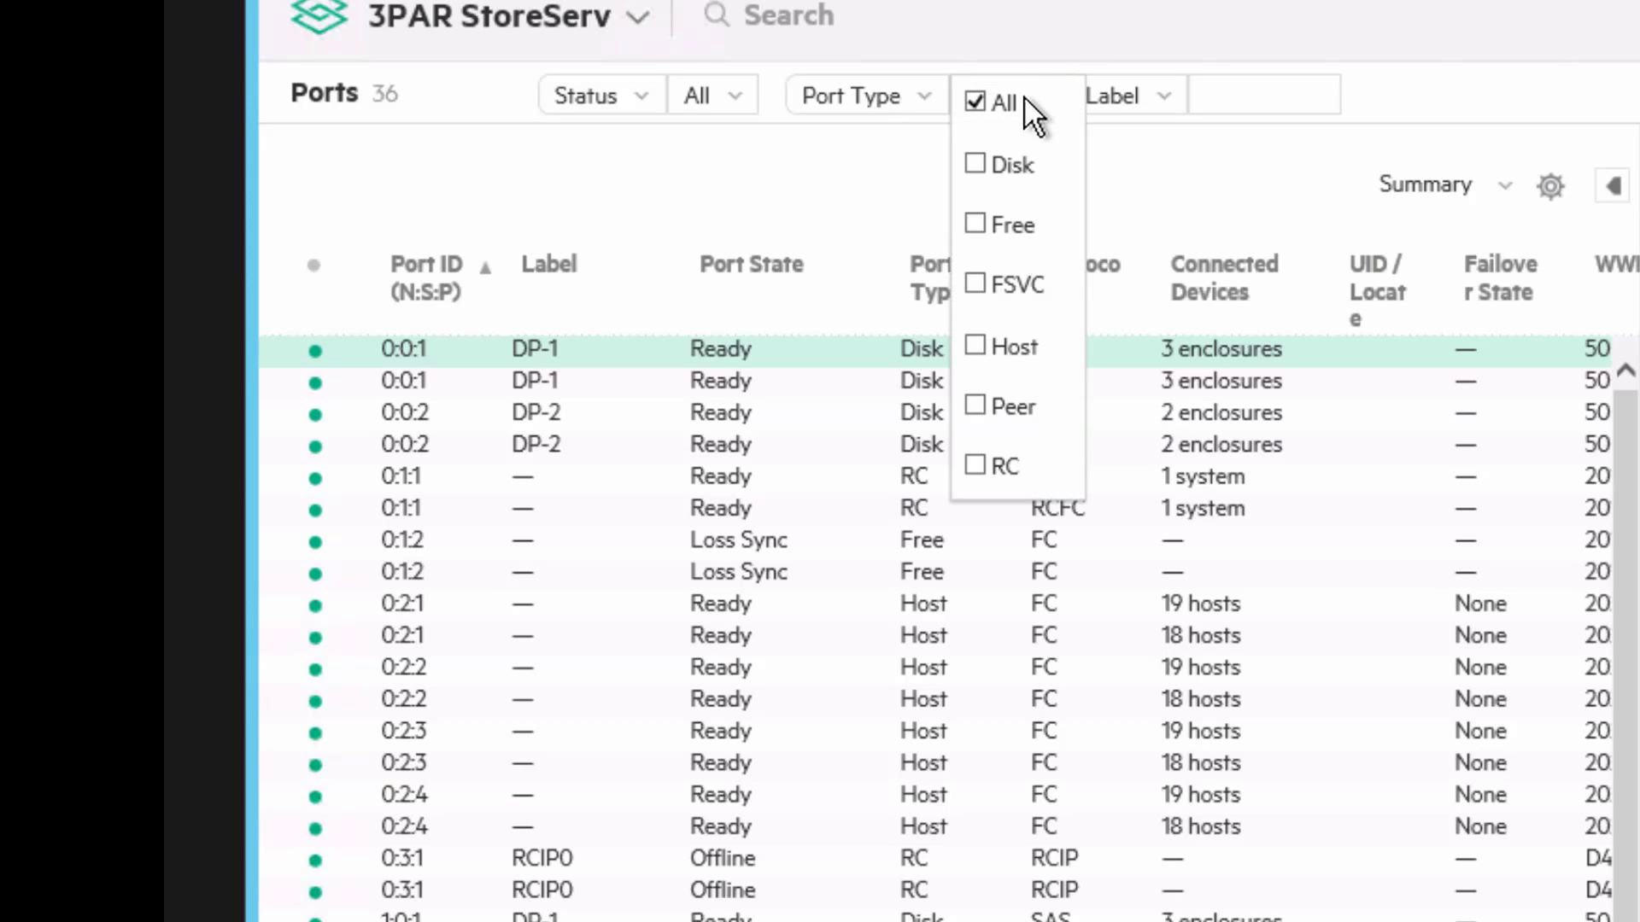
click(979, 162)
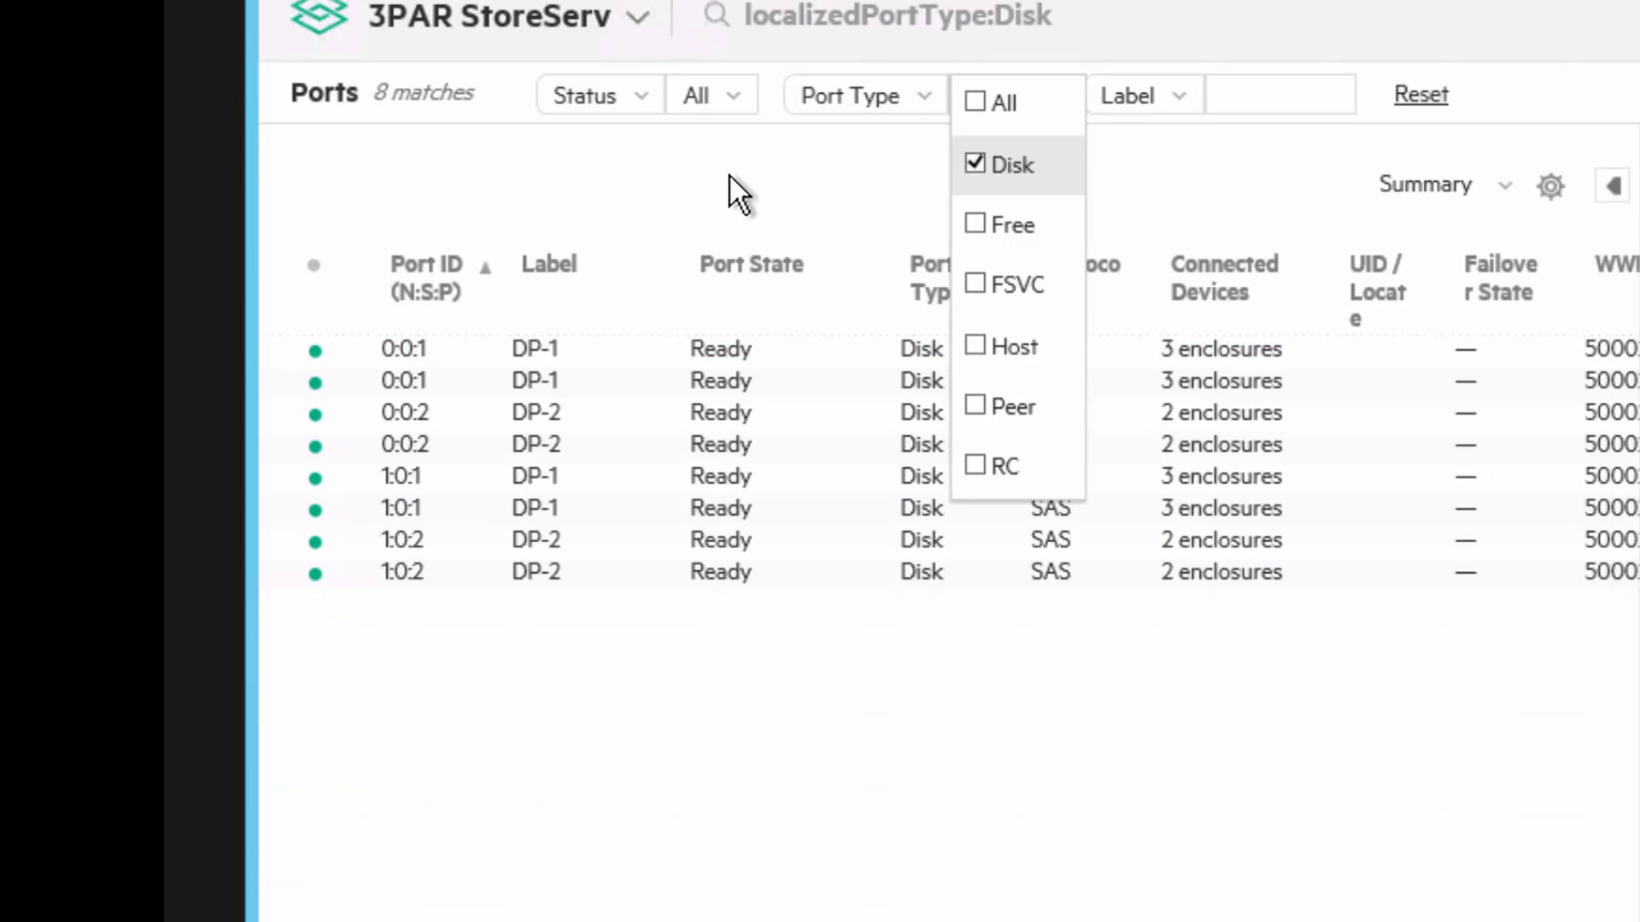
click(801, 154)
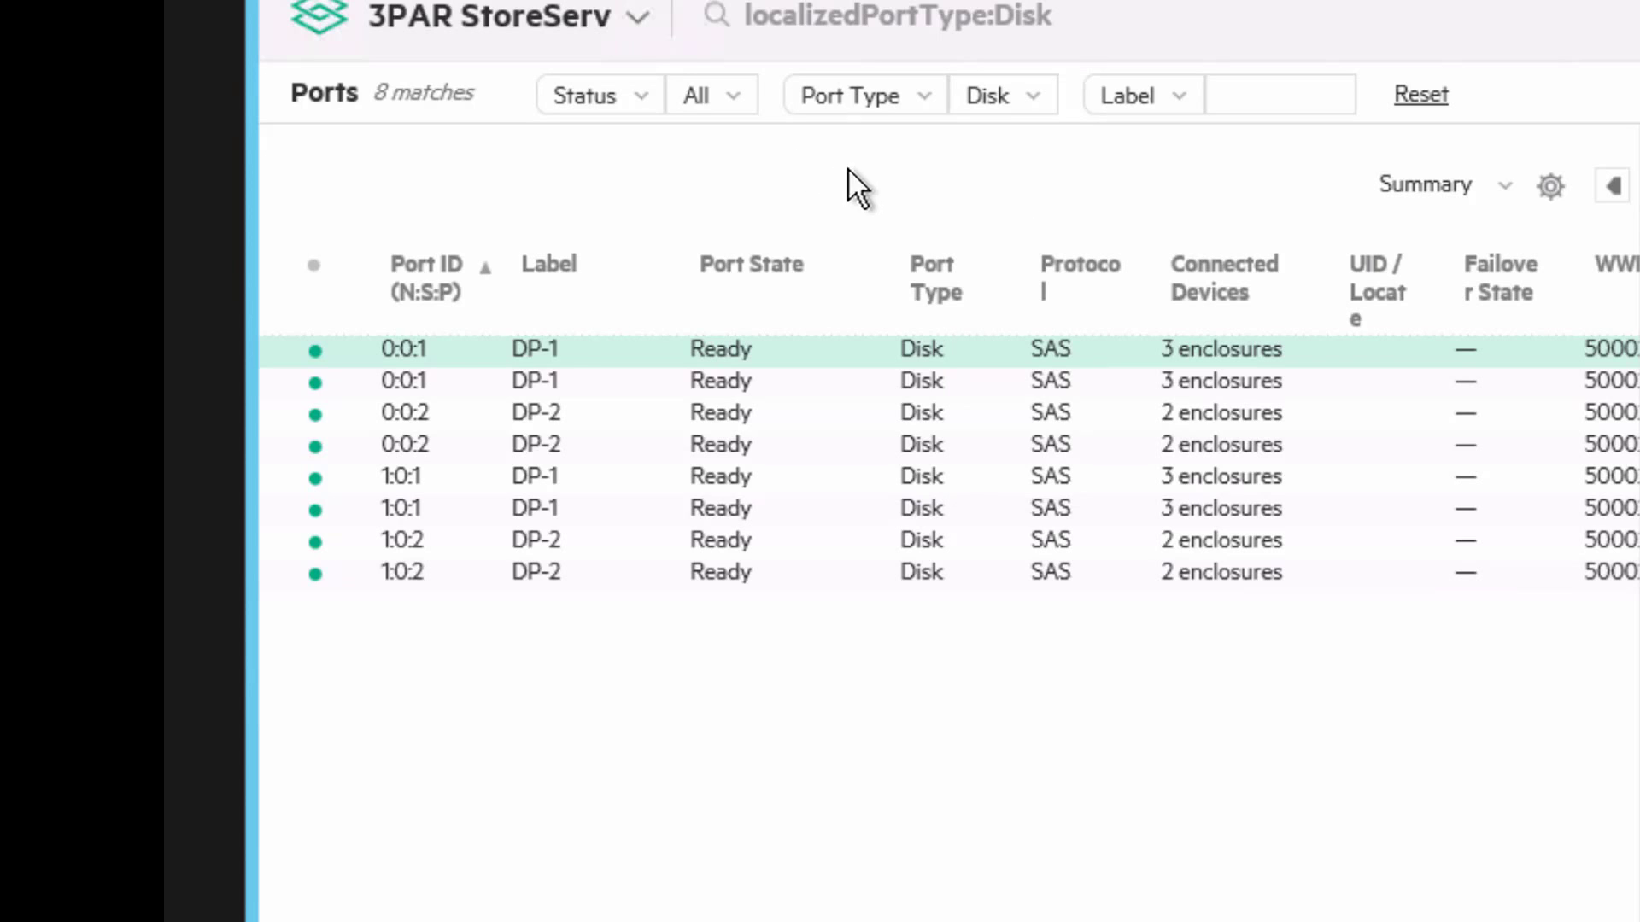
click(929, 116)
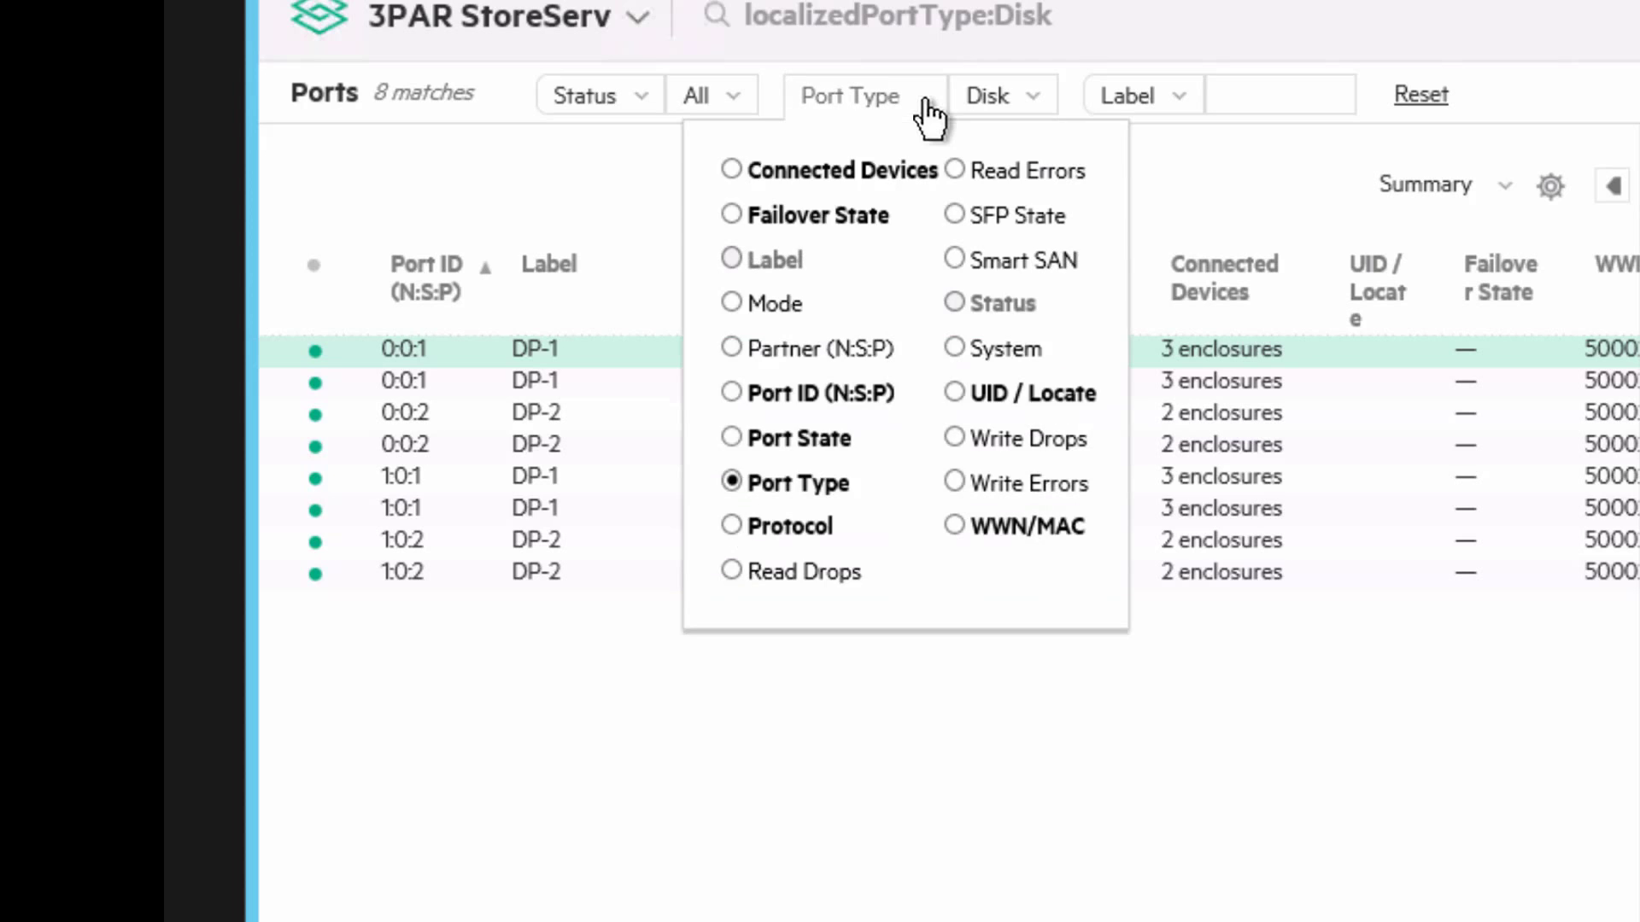
click(732, 394)
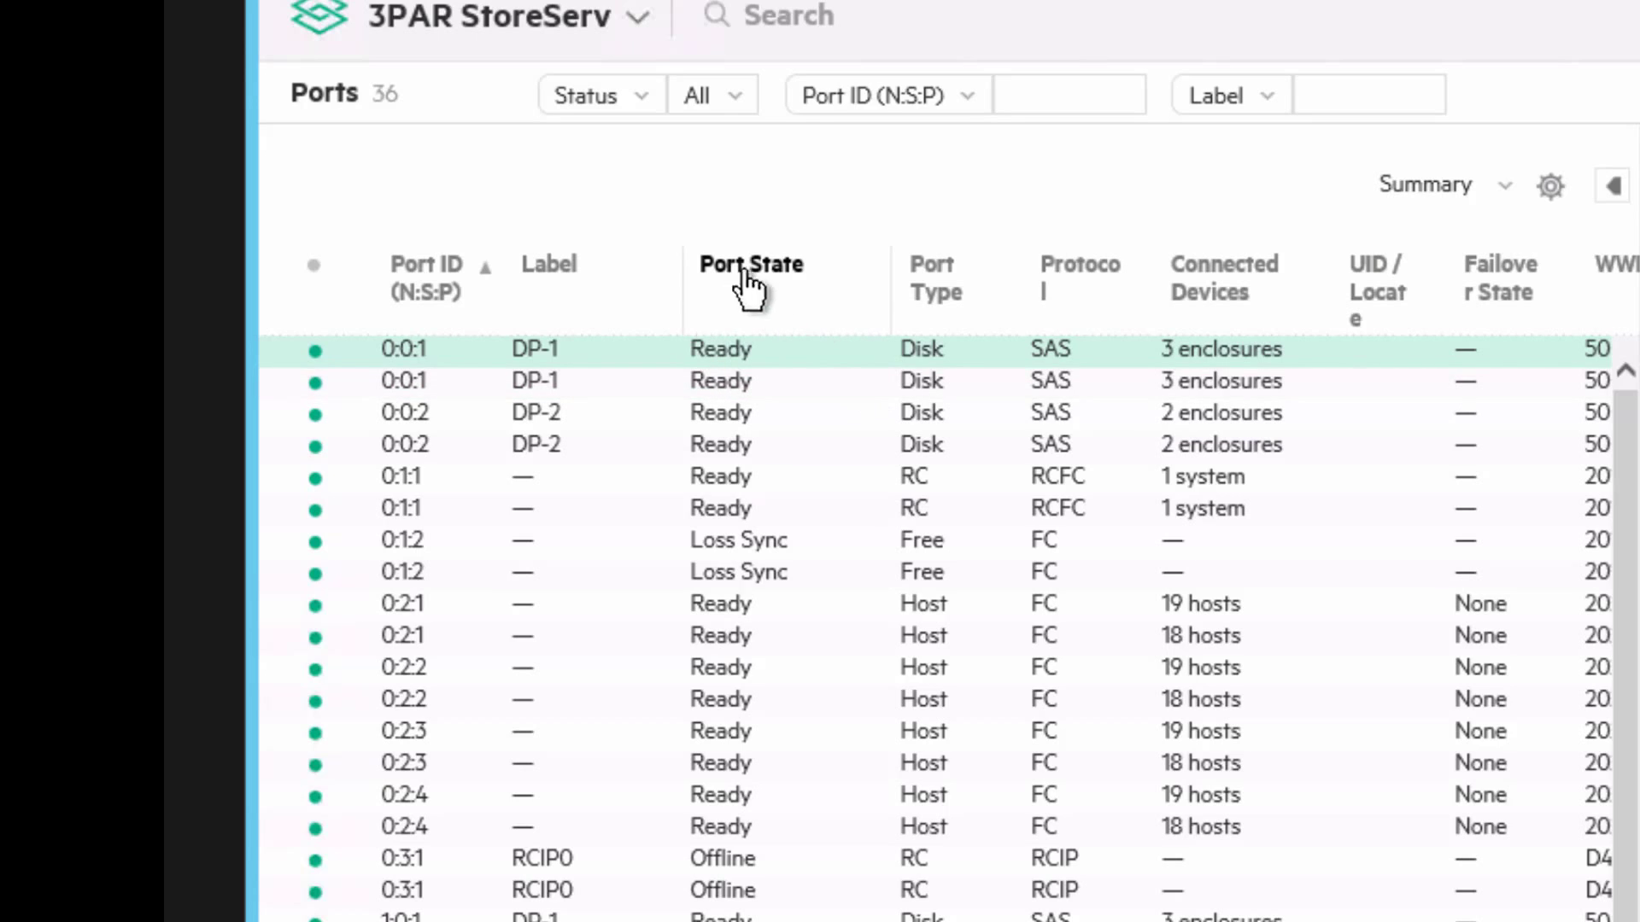
- Move Port State after Port Type and create custom view 'd8taDude' from the Summary template
drag(751, 278, 1006, 273)
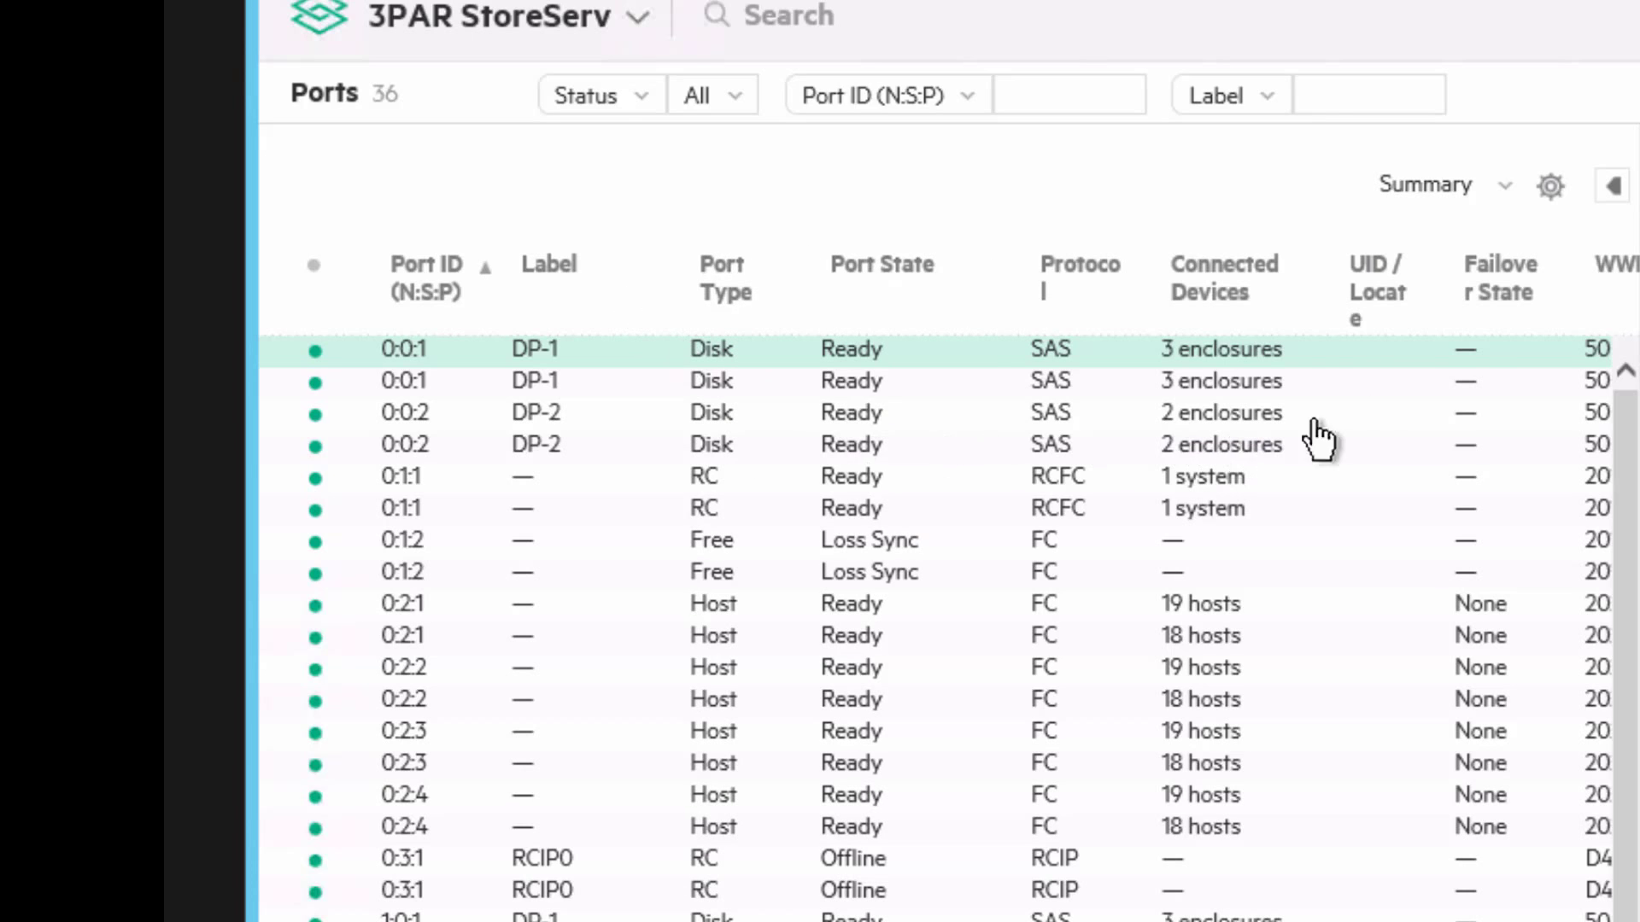
click(1550, 188)
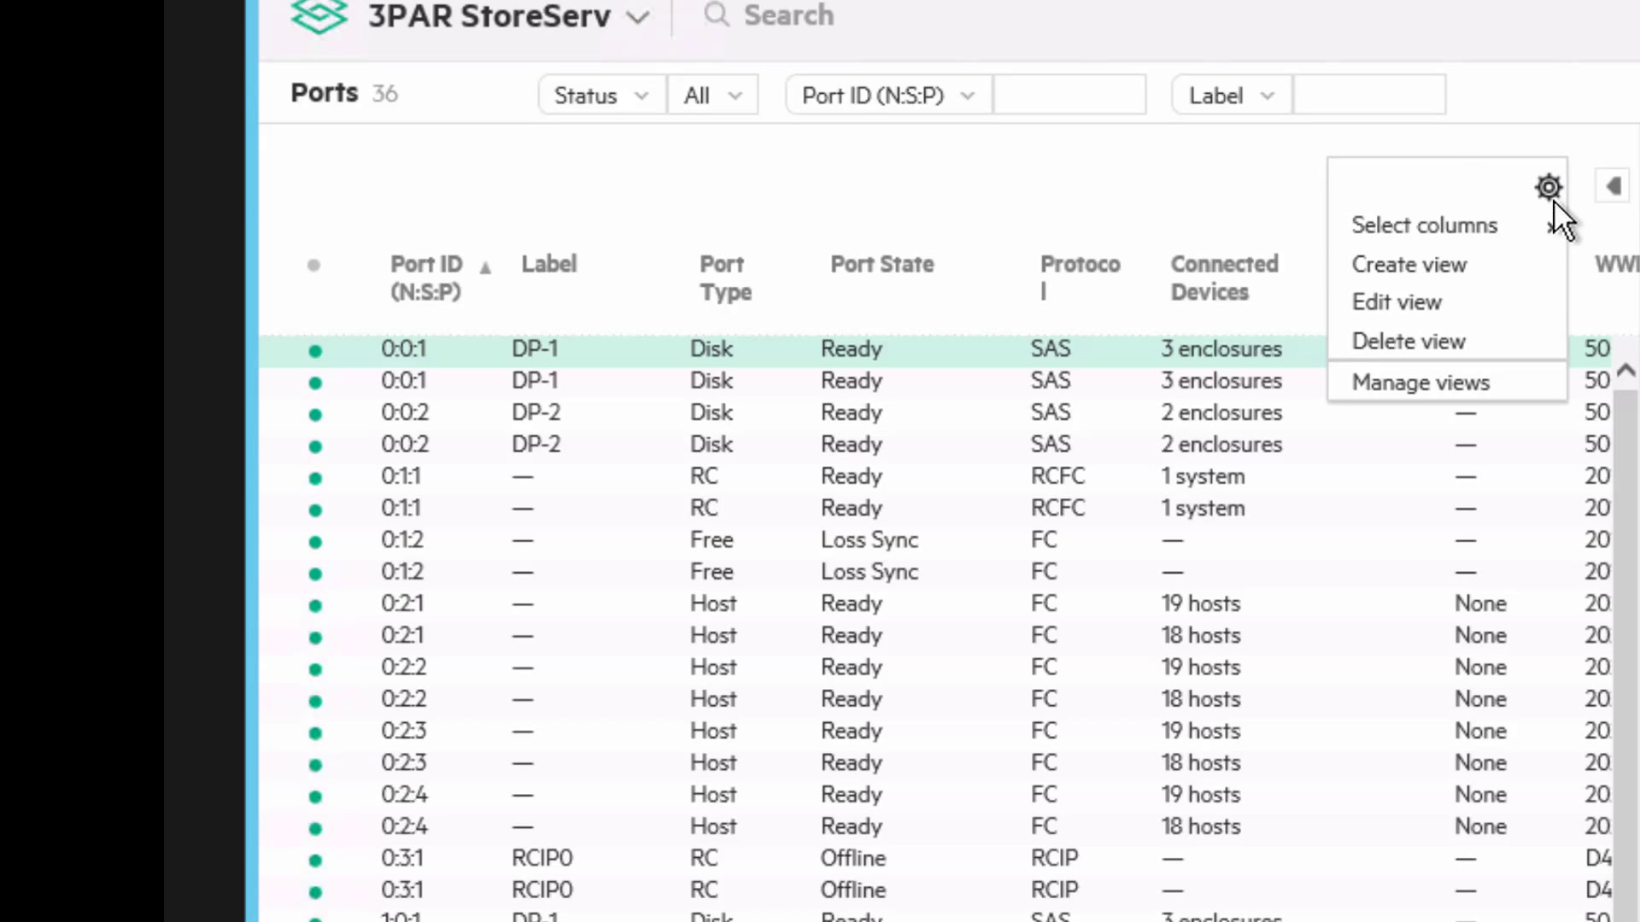
click(1424, 288)
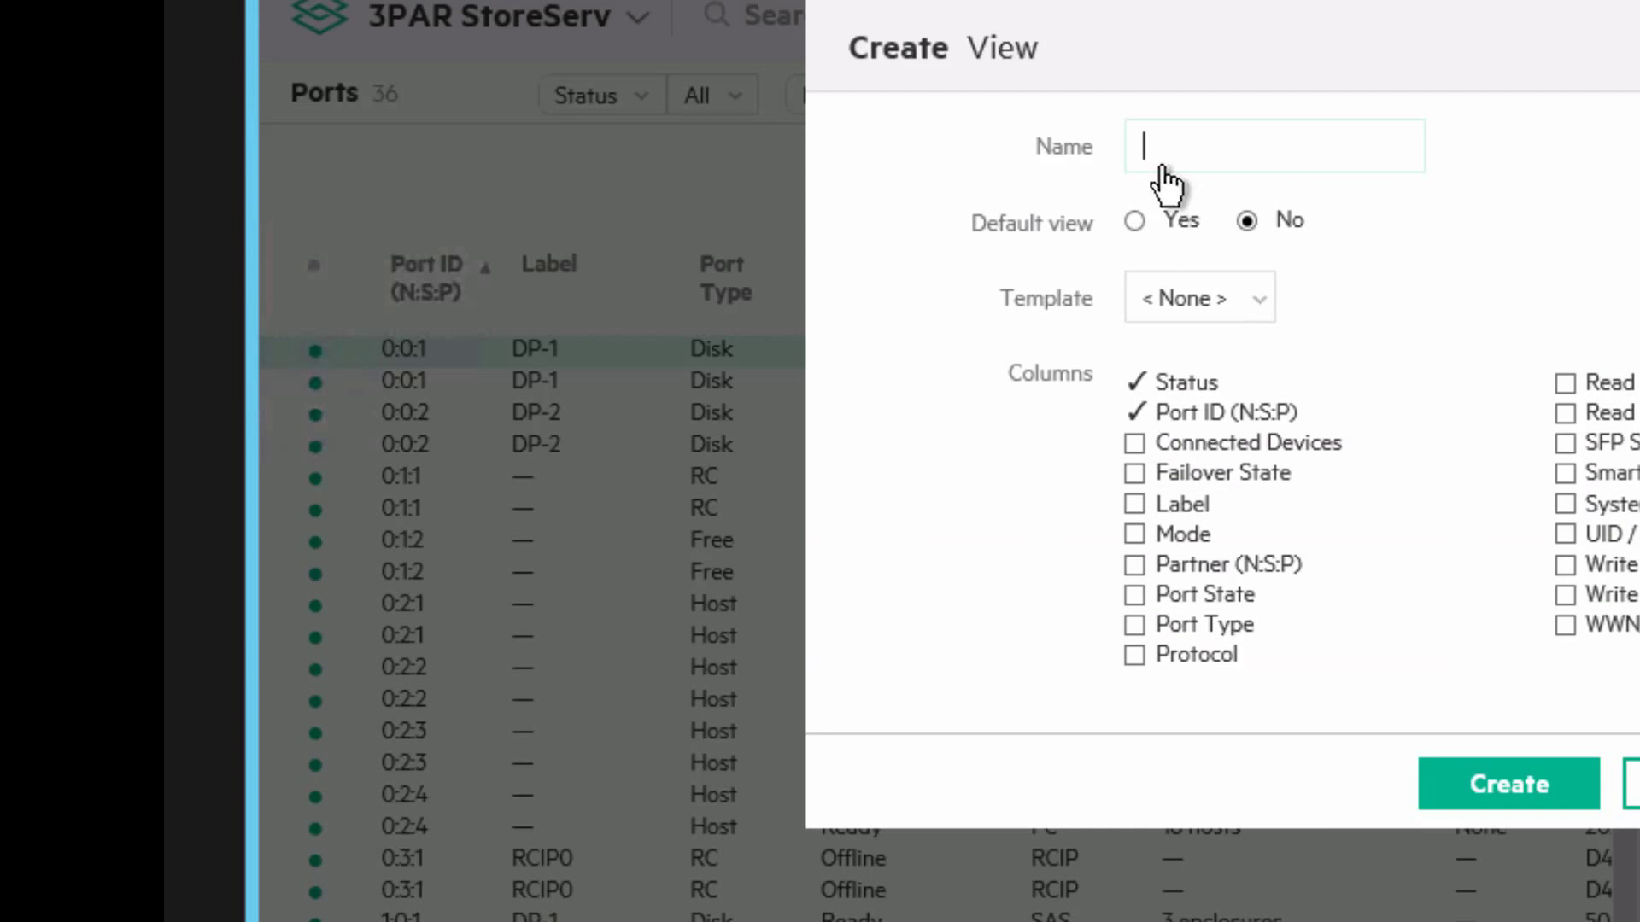
text(d)
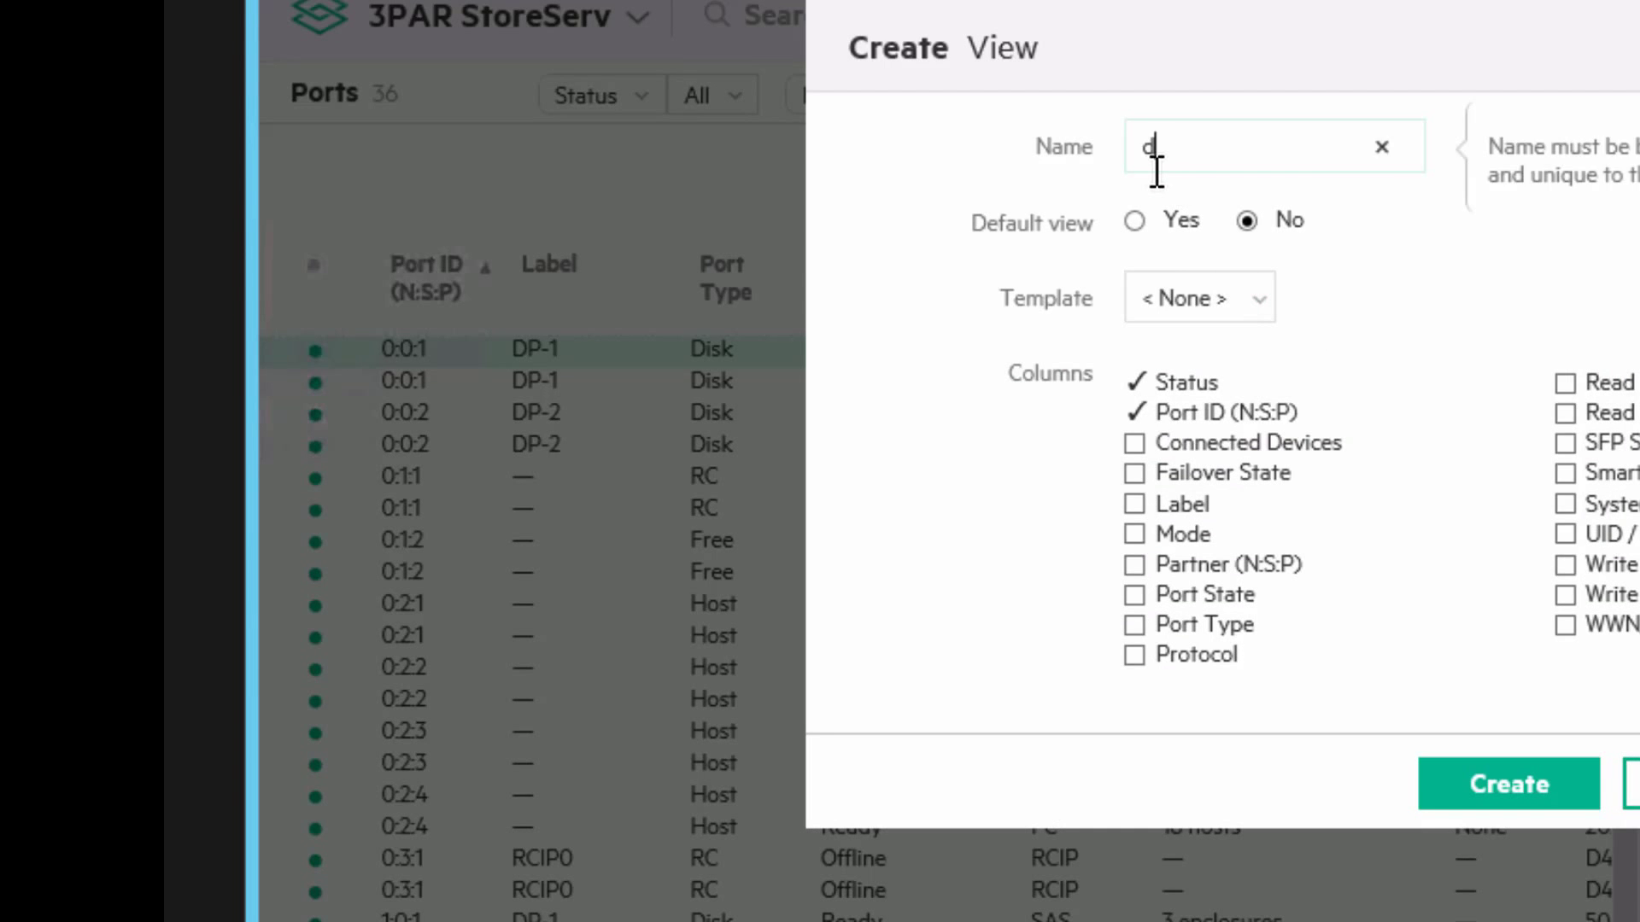
text(8taDude)
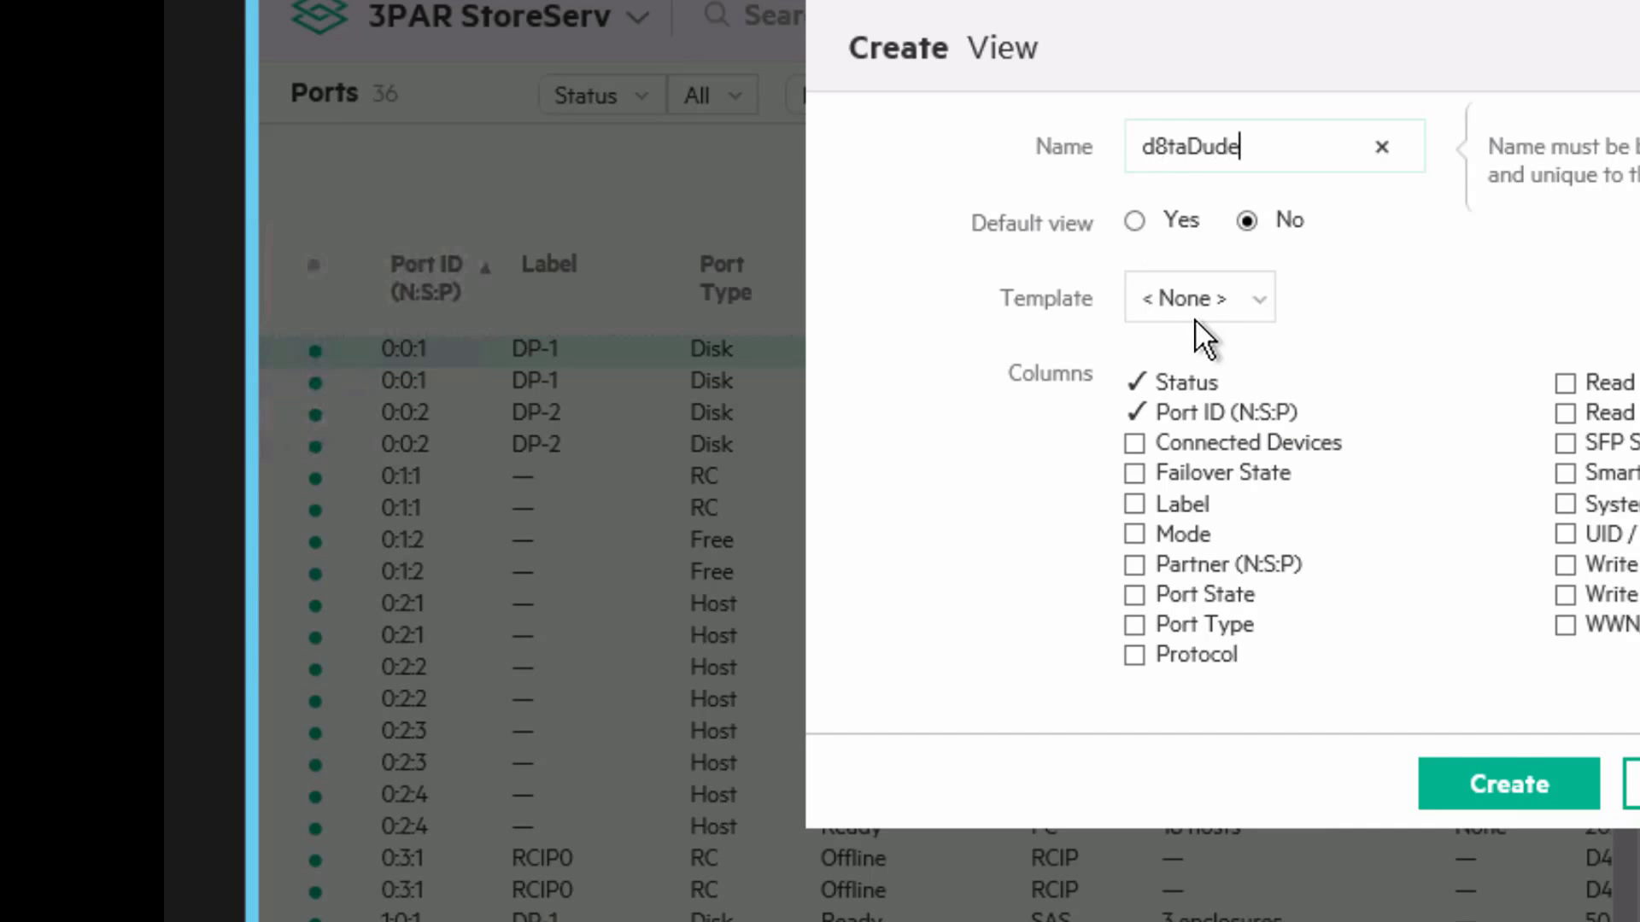
click(1260, 314)
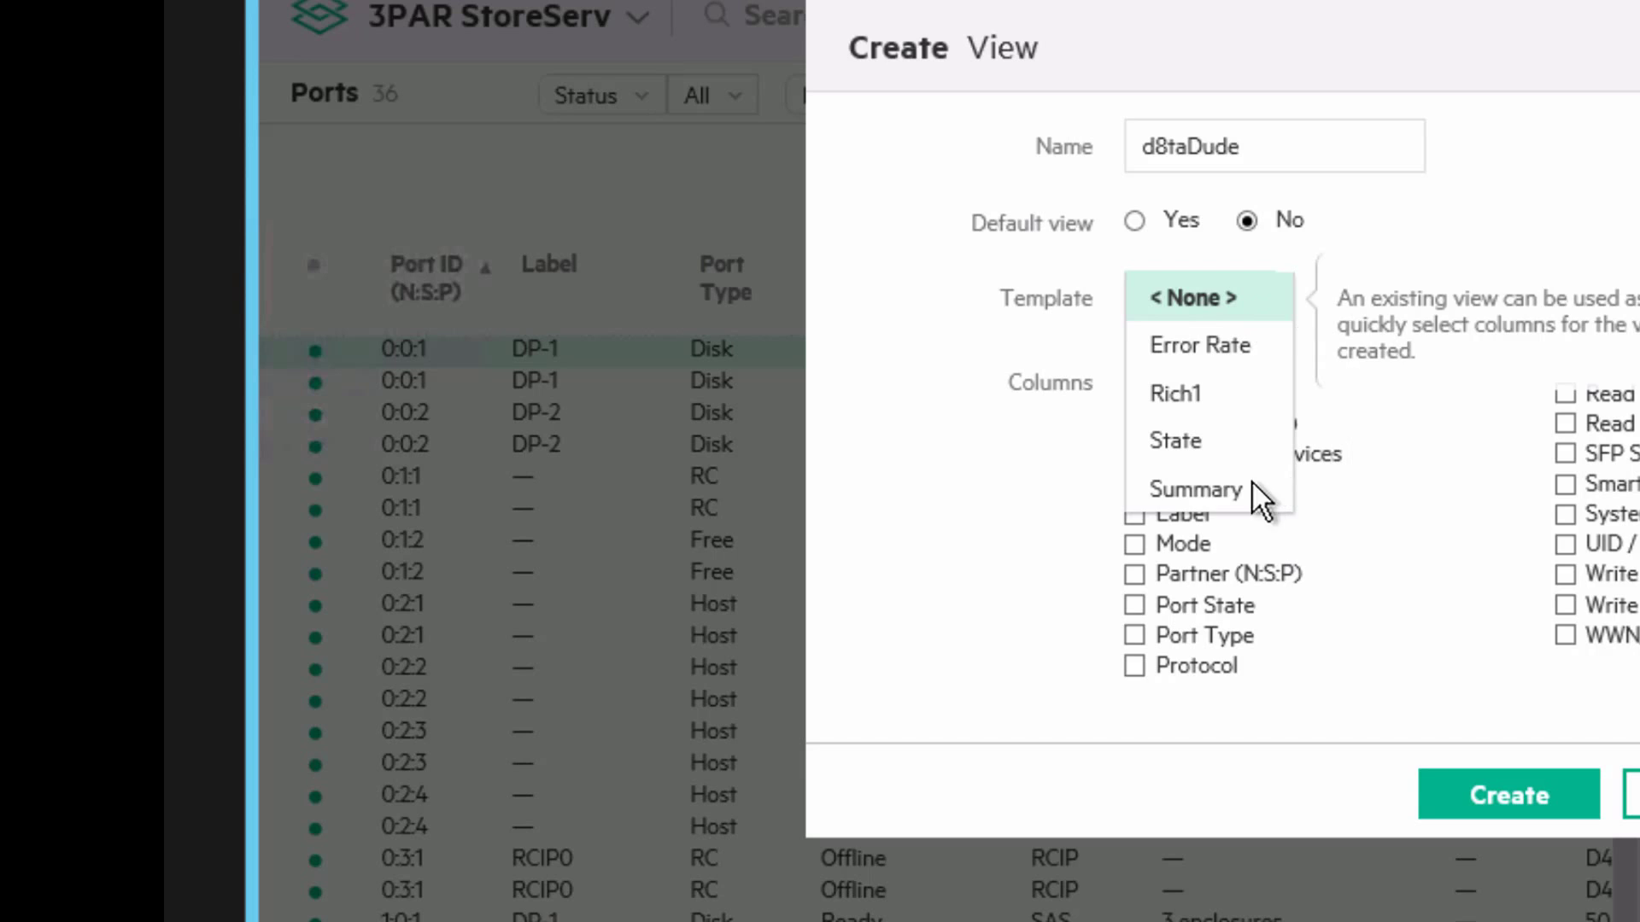
click(1199, 491)
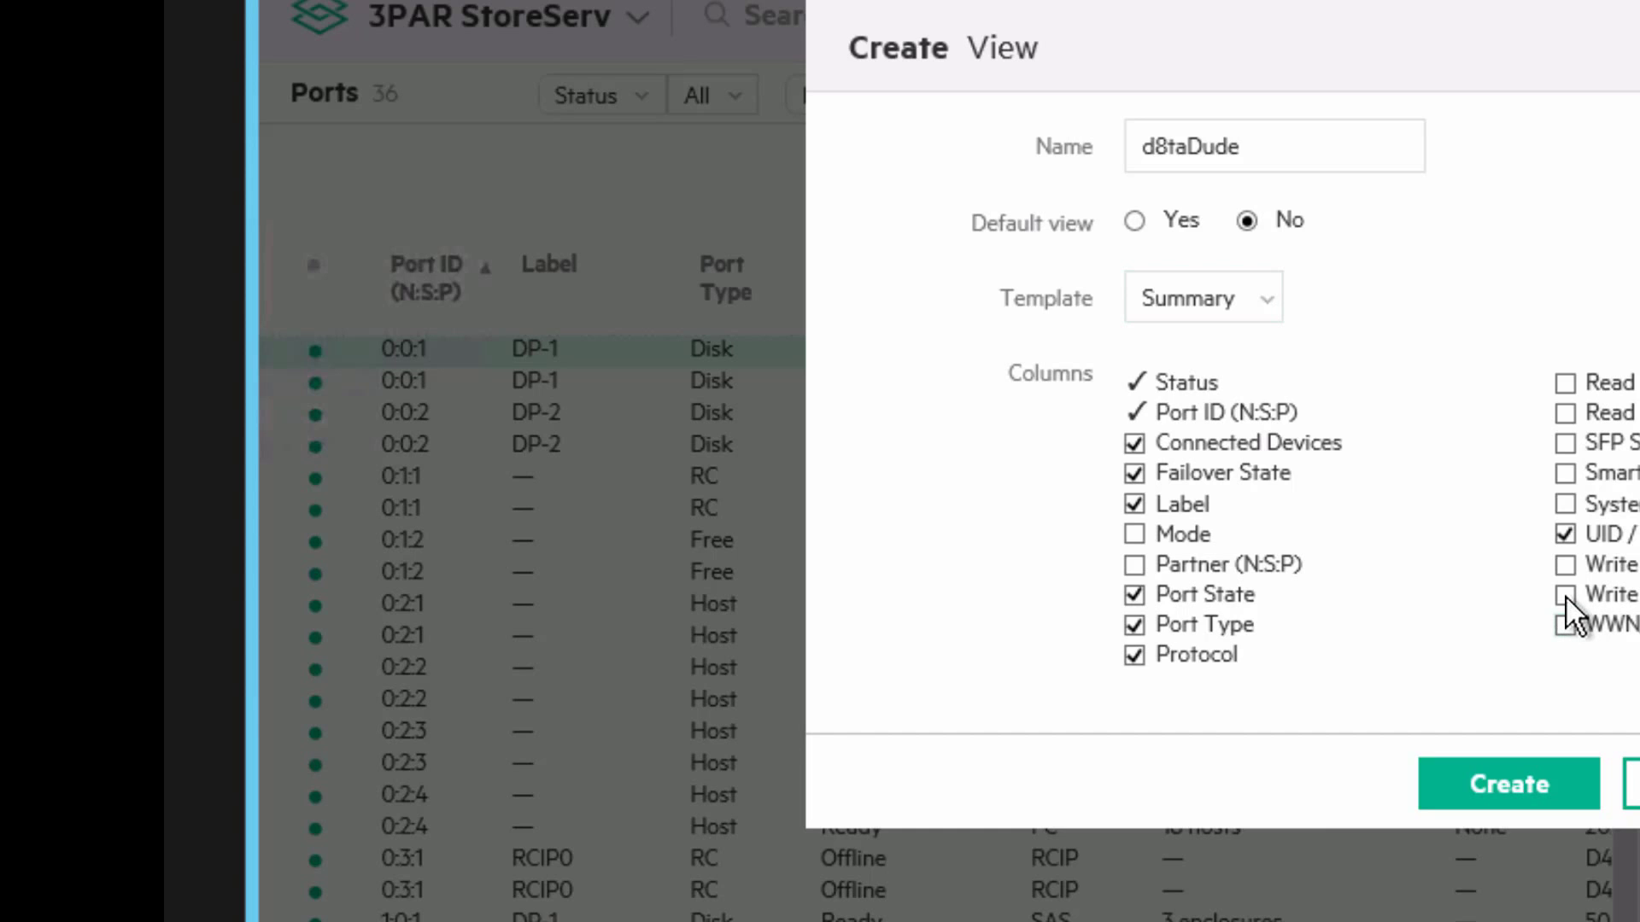
click(1508, 784)
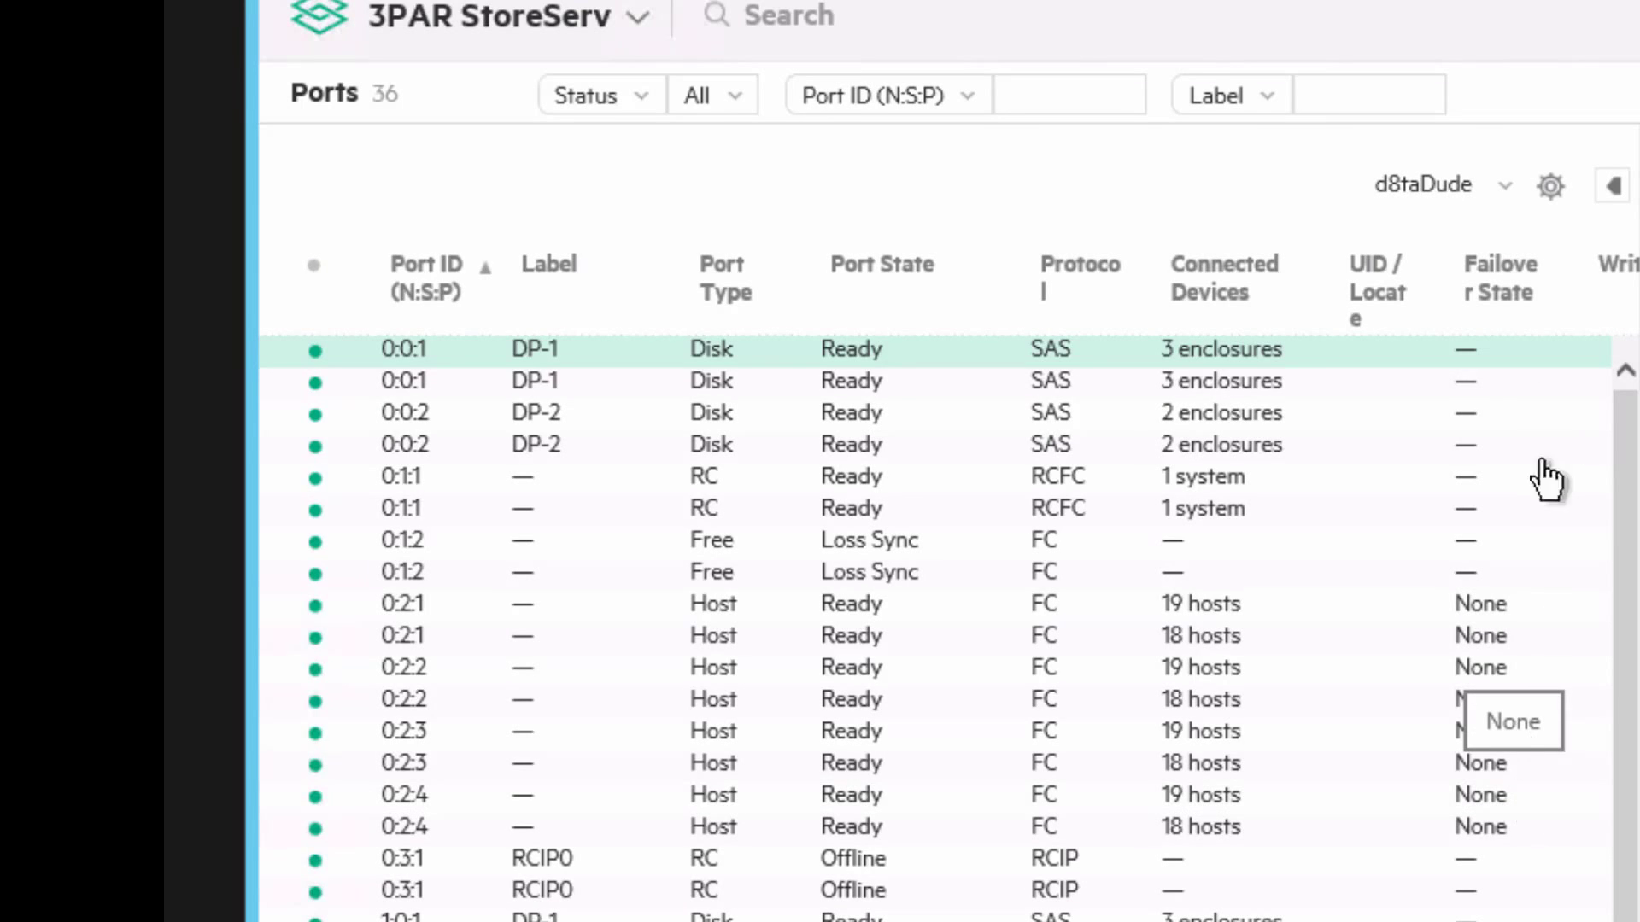
click(1493, 185)
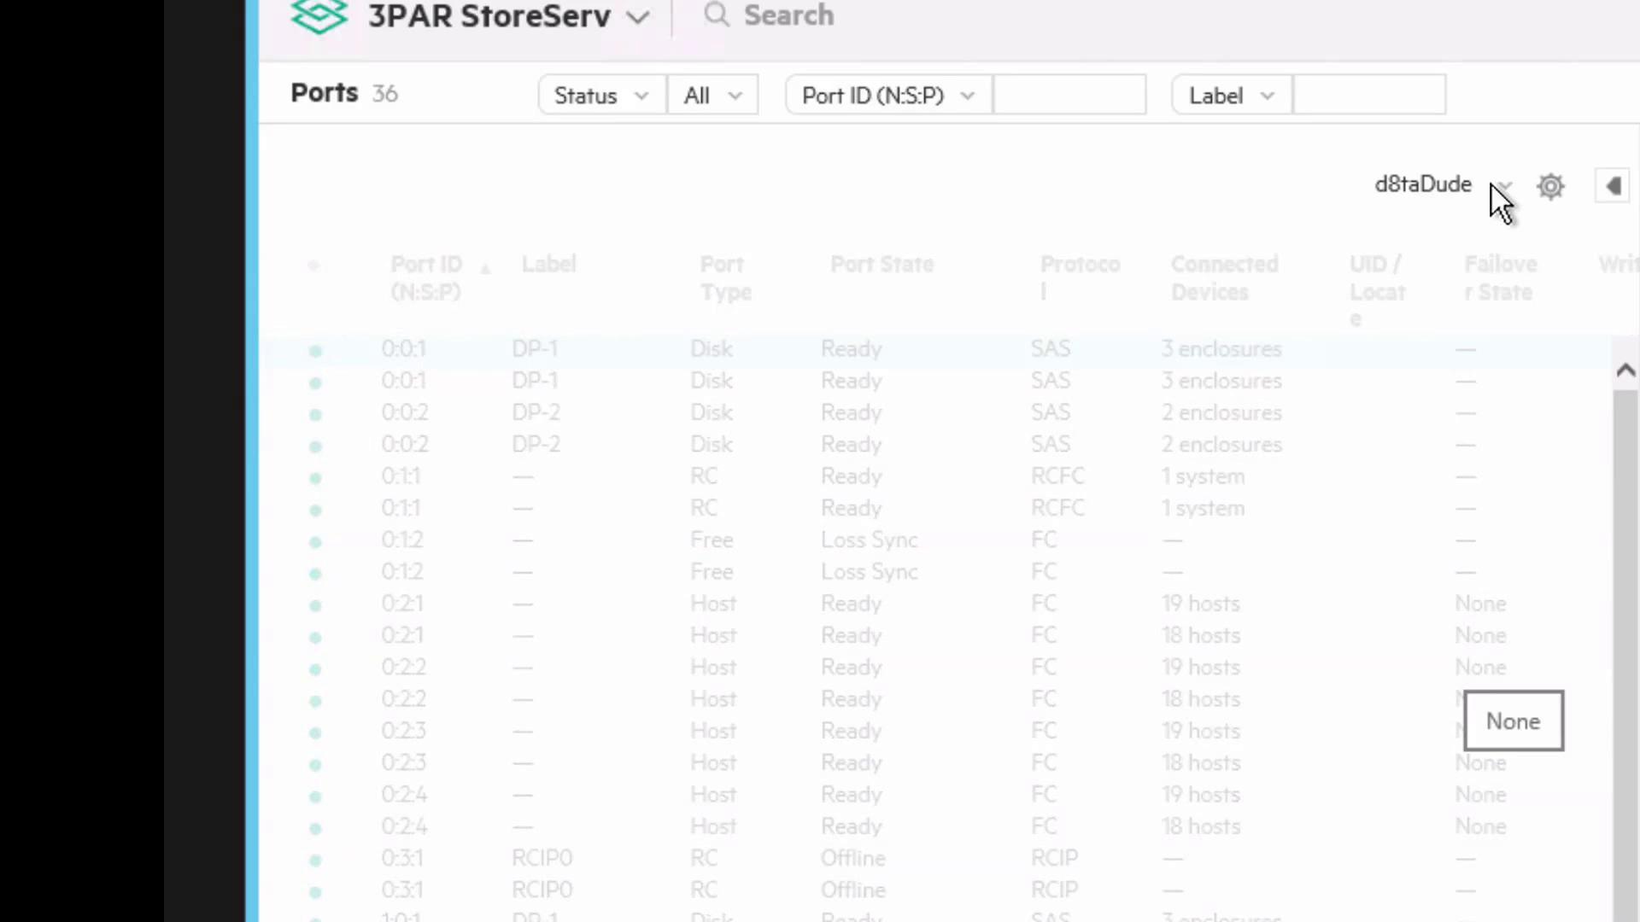